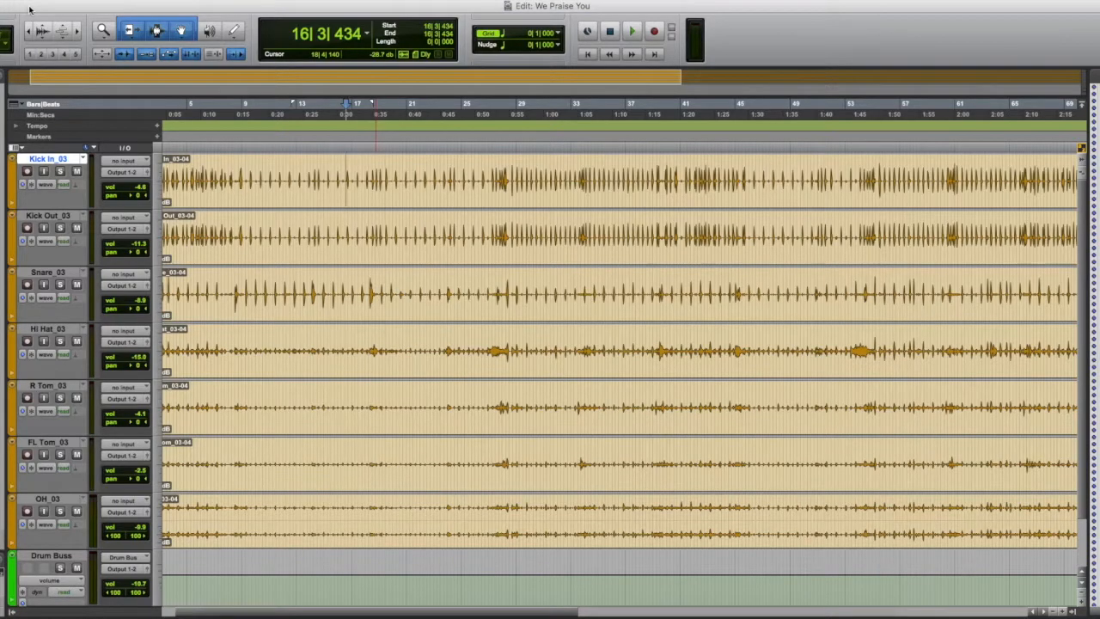
- Highlight the louder Snare_03 section from about bar 8 to 19 and place the playback cursor just before it, near bar 7 beat 4
{"action": "scroll", "coordinate": [256, 181], "scroll_direction": "left", "scroll_amount": 2}
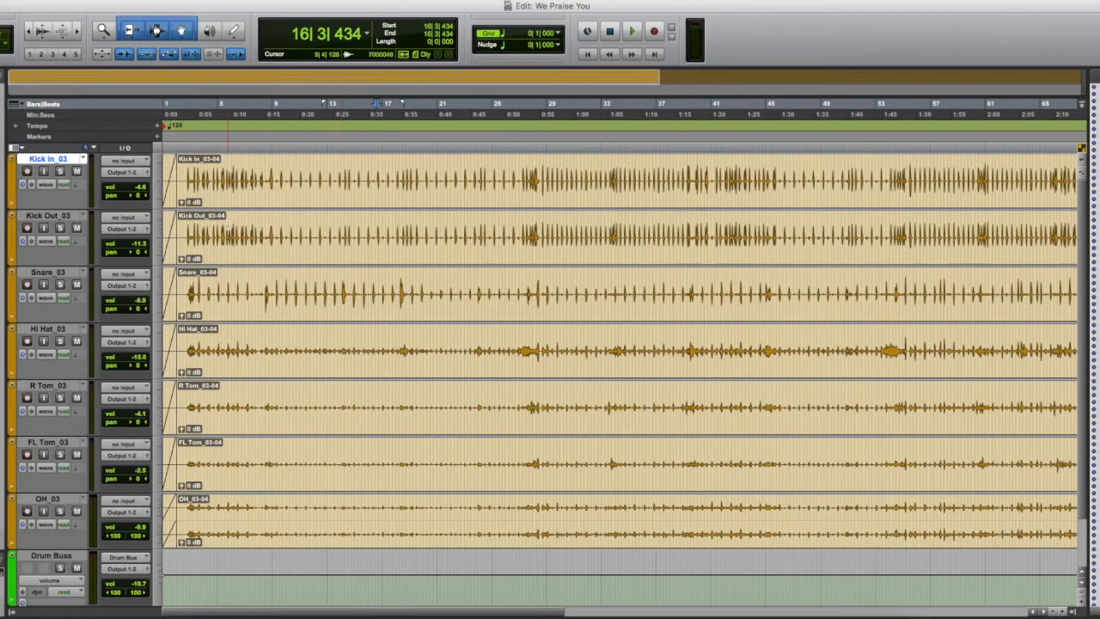
{"action": "left_click_drag", "start_coordinate": [262, 294], "coordinate": [411, 313]}
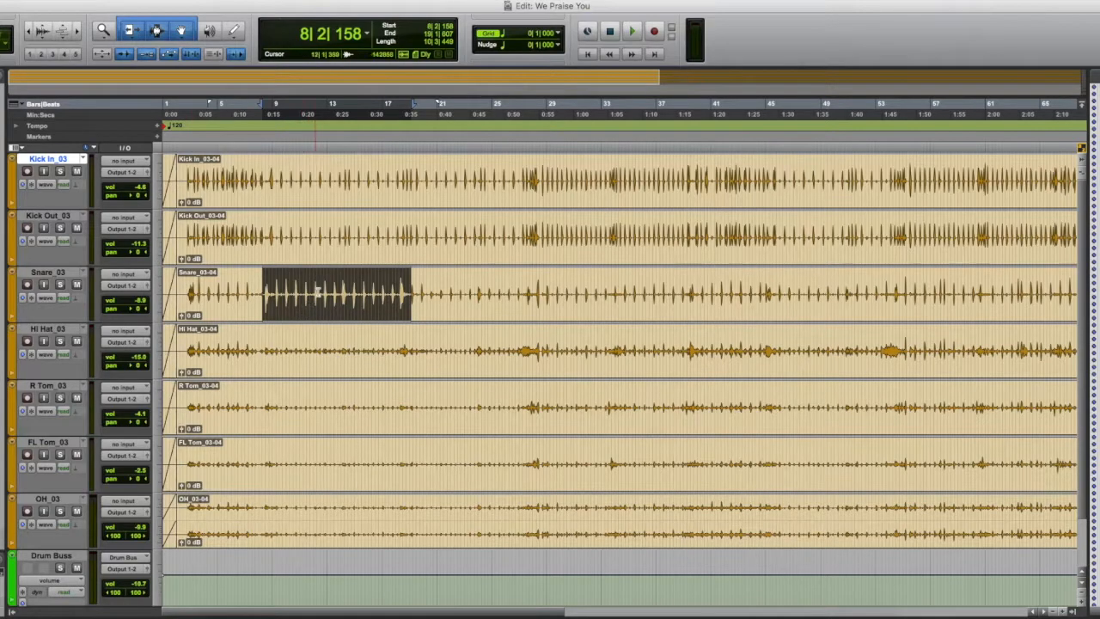
{"action": "left_click", "coordinate": [257, 294]}
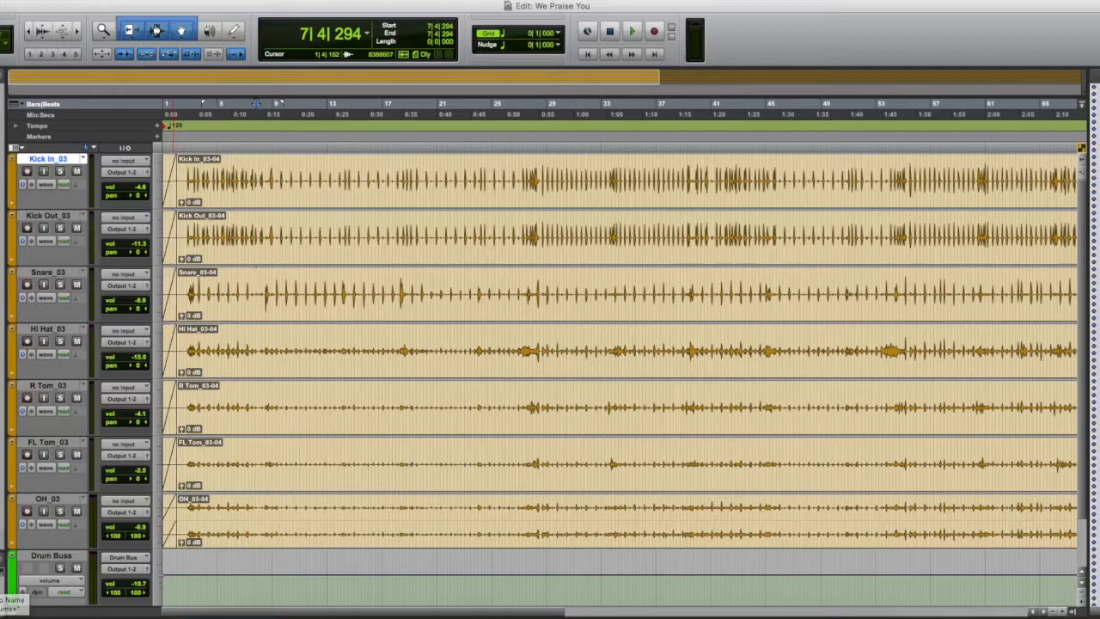
- Turn solo and mute on for every track, and clear both on all tracks again
{"action": "left_click", "coordinate": [60, 454], "text": "alt"}
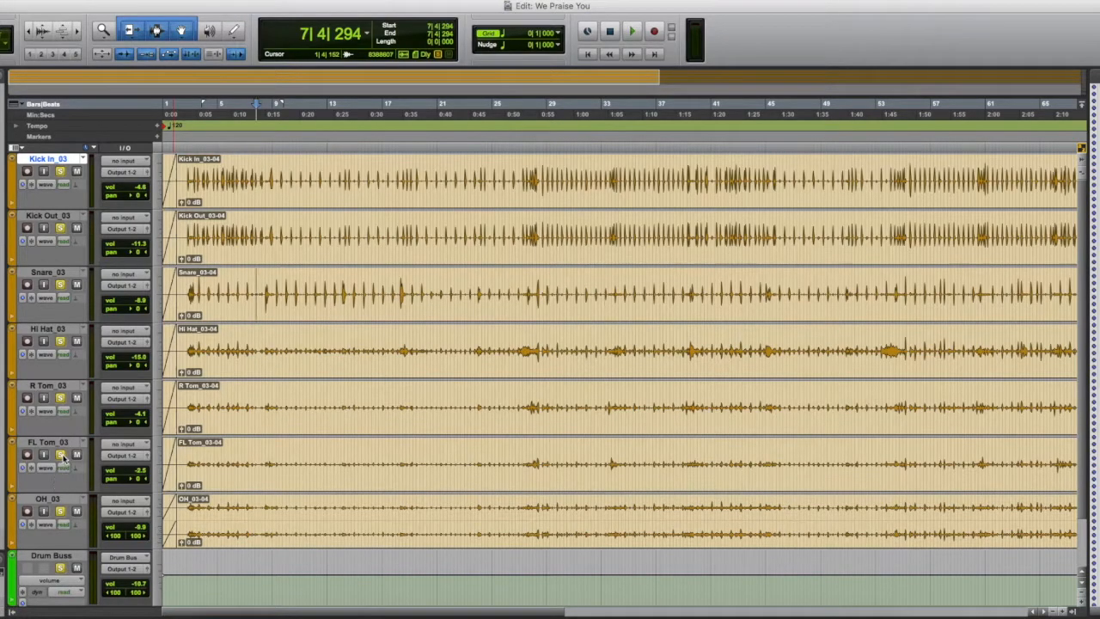
{"action": "left_click", "coordinate": [73, 458], "text": "alt"}
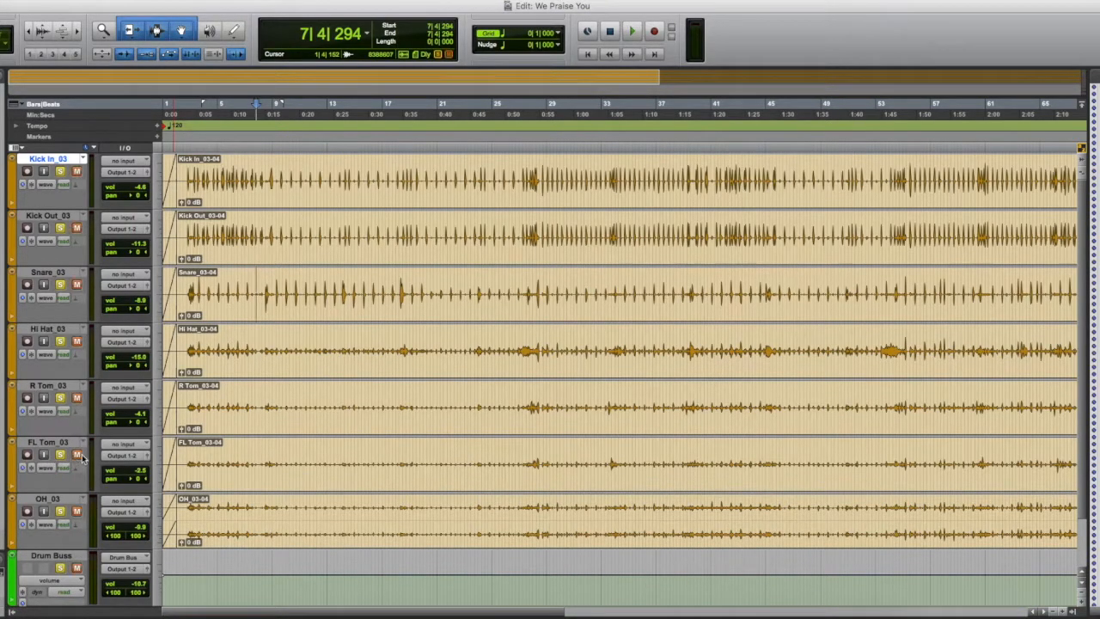
{"action": "left_click", "coordinate": [60, 456], "text": "alt"}
{"action": "left_click", "coordinate": [75, 458], "text": "alt"}
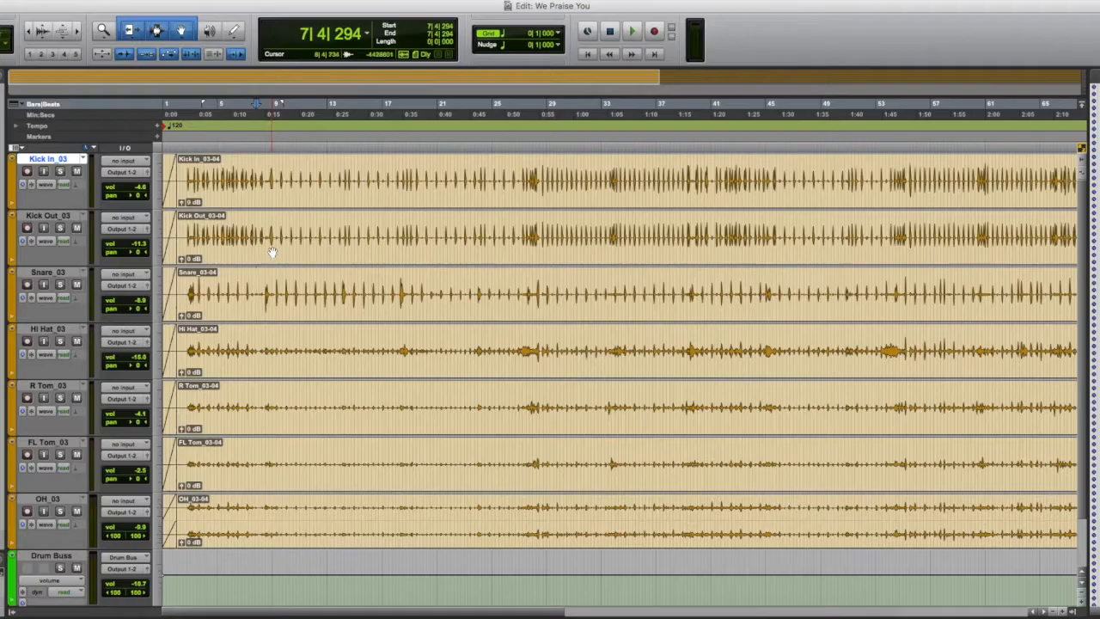
- Set the Drum Buss track's input to Drum Bus (Stereo) in the mixer
{"action": "key", "text": "super+equal"}
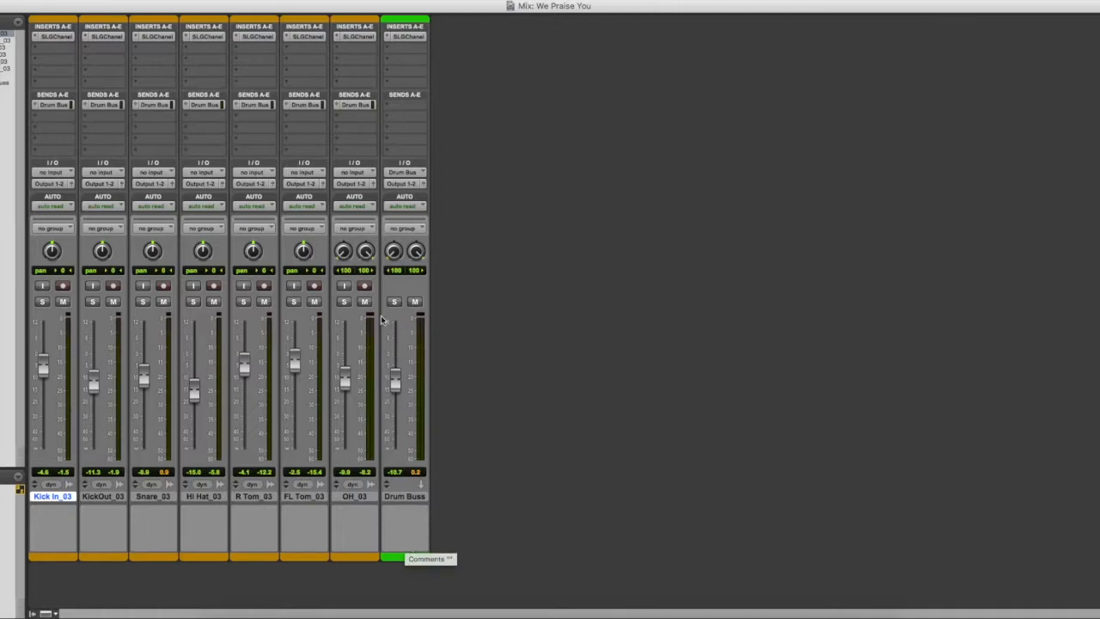
{"action": "left_click", "coordinate": [408, 172]}
{"action": "mouse_move", "coordinate": [432, 175]}
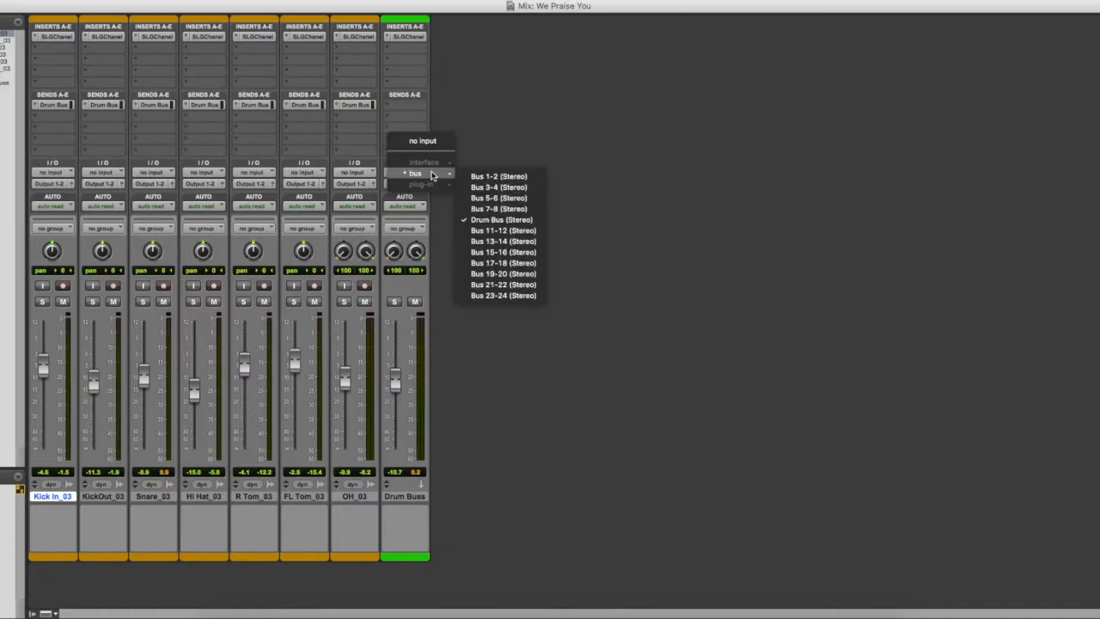
{"action": "left_click", "coordinate": [501, 220]}
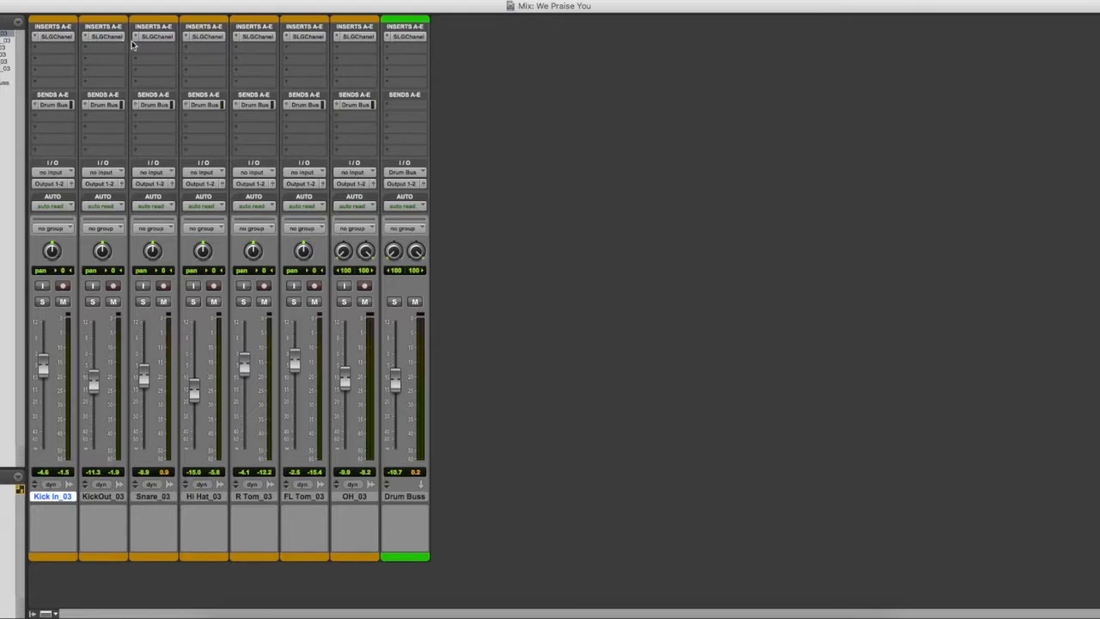
- View the SSLGChannel plug-in settings on the Kick In_03 track and close the plug-in
{"action": "left_click", "coordinate": [61, 37]}
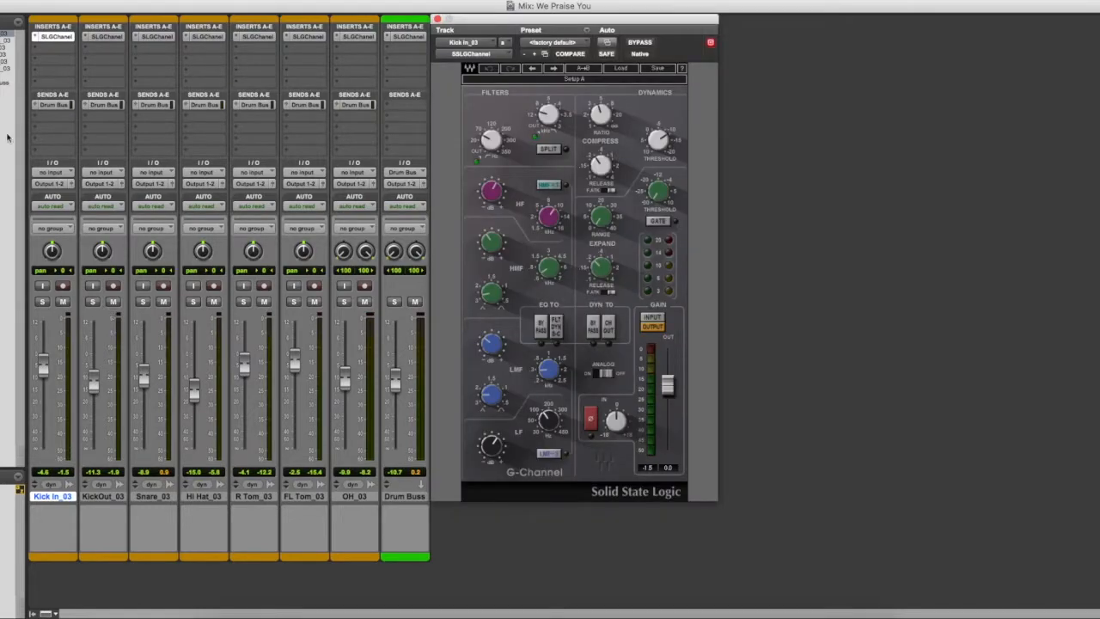
{"action": "left_click", "coordinate": [438, 19]}
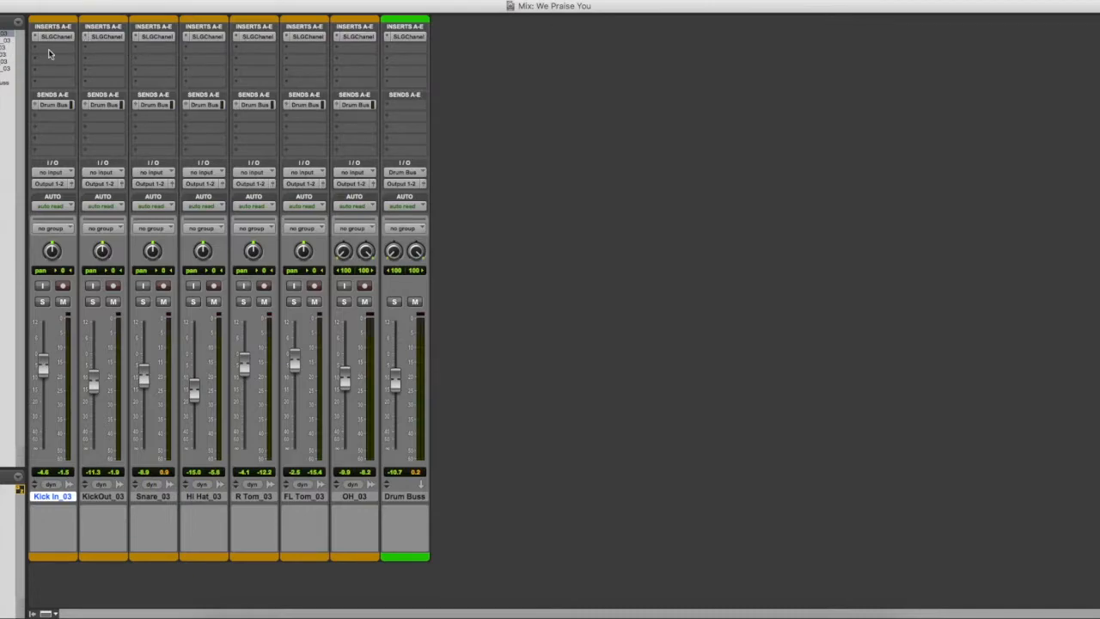
- Play back the dry drums with the Drum Buss muted and the SSLGChannel inserts and Drum Bus sends disabled on all tracks
{"action": "key", "text": "super+equal"}
{"action": "key", "text": "super+equal"}
{"action": "left_click", "coordinate": [415, 302]}
{"action": "left_click", "coordinate": [53, 40], "text": "alt+super"}
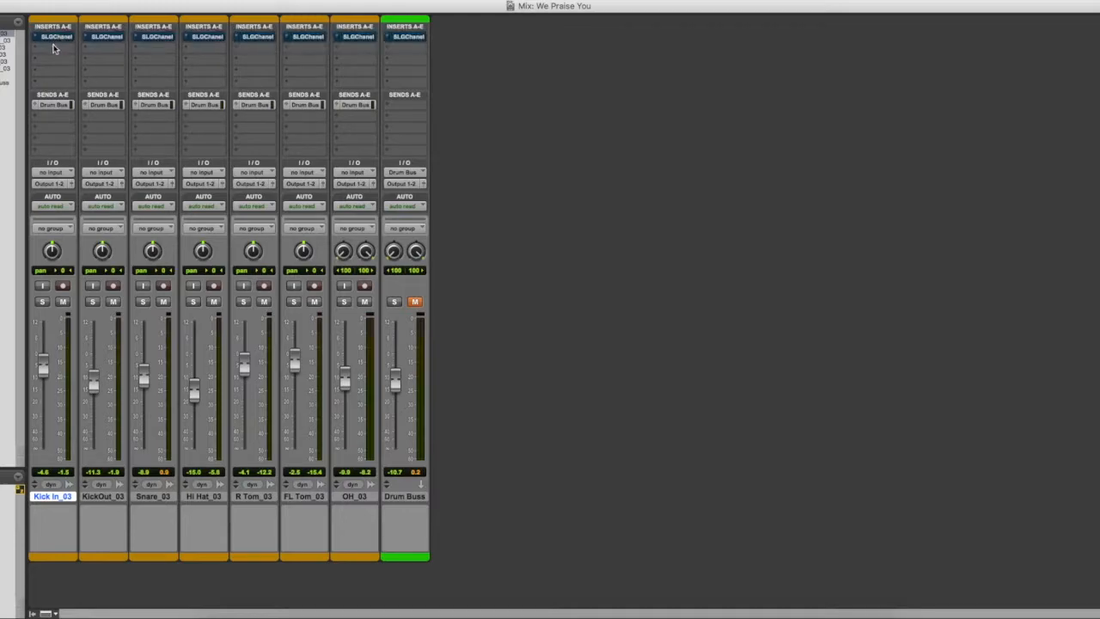
{"action": "left_click", "coordinate": [58, 105], "text": "alt+super"}
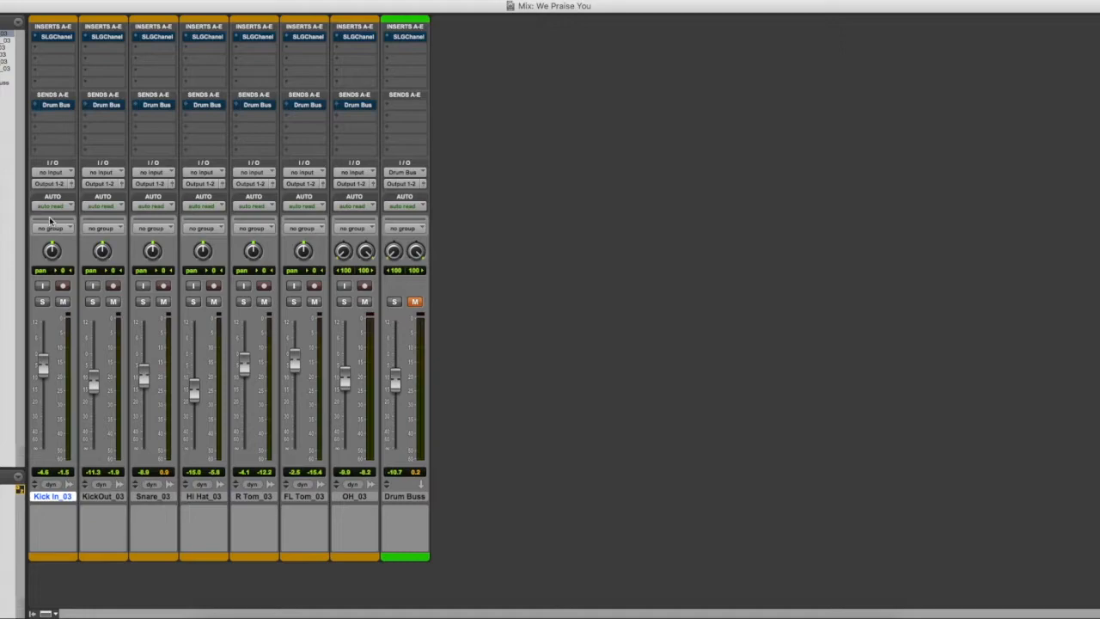
{"action": "key", "text": "space"}
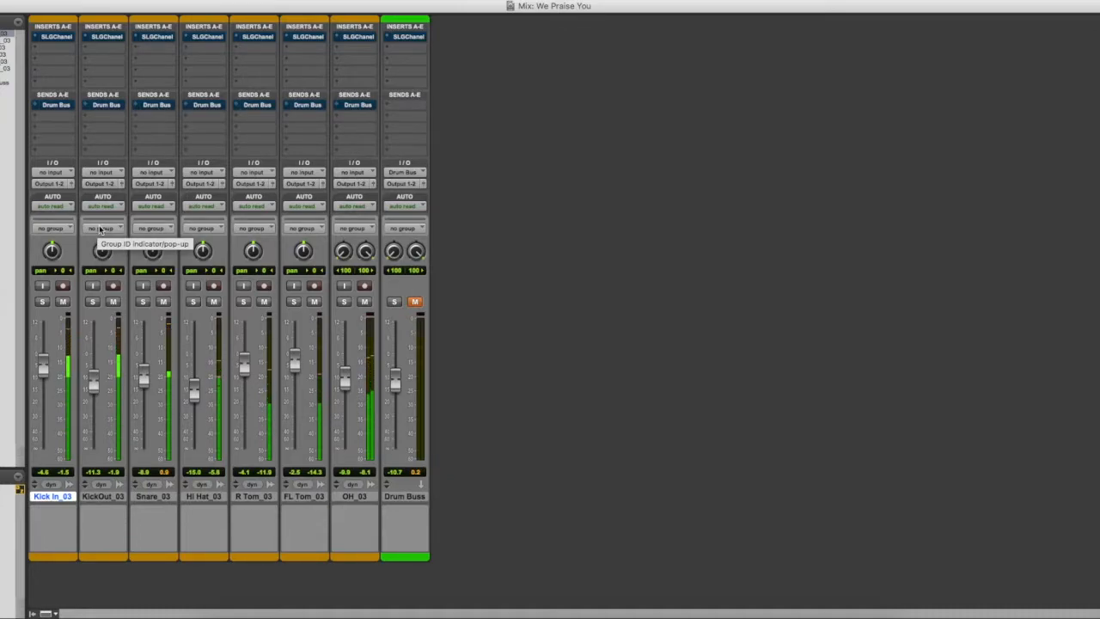
{"action": "key", "text": "space"}
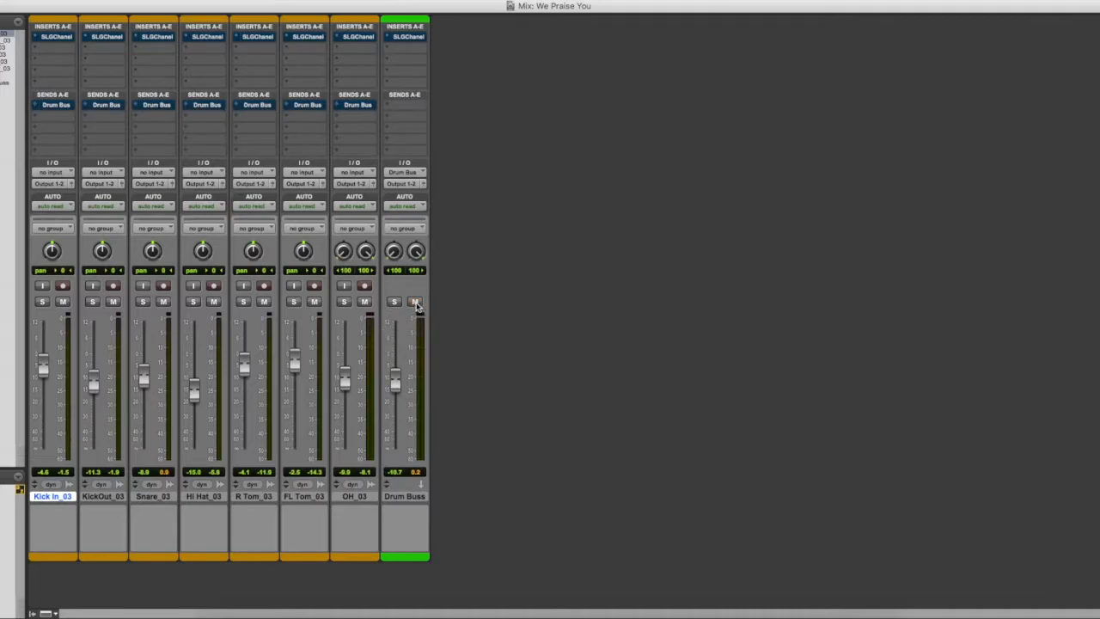
- Re-enable the Drum Bus sends on all tracks and lower the Drum Buss fader to -12.6 dB during playback
{"action": "left_click", "coordinate": [56, 105], "text": "ctrl+alt+super"}
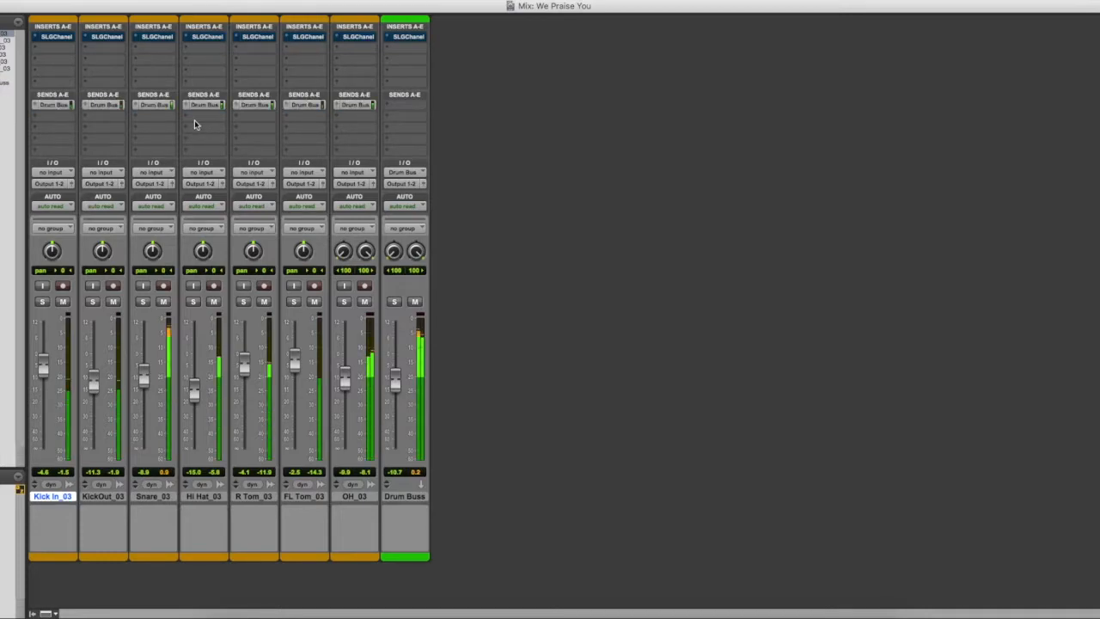
{"action": "left_click_drag", "start_coordinate": [396, 378], "coordinate": [395, 387]}
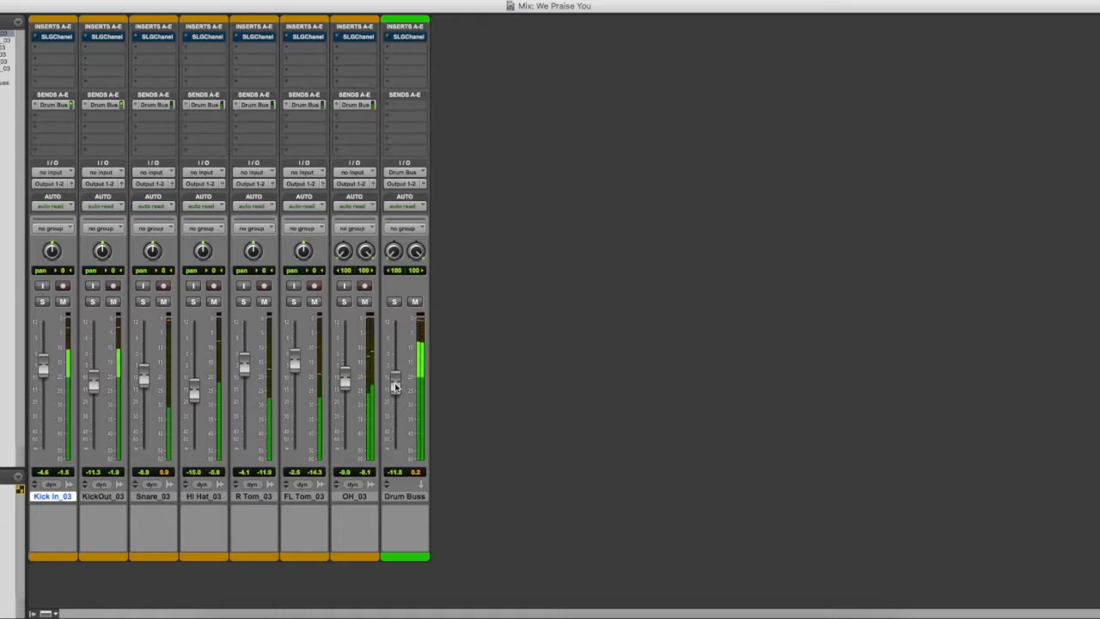
{"action": "left_click_drag", "start_coordinate": [395, 386], "coordinate": [396, 388]}
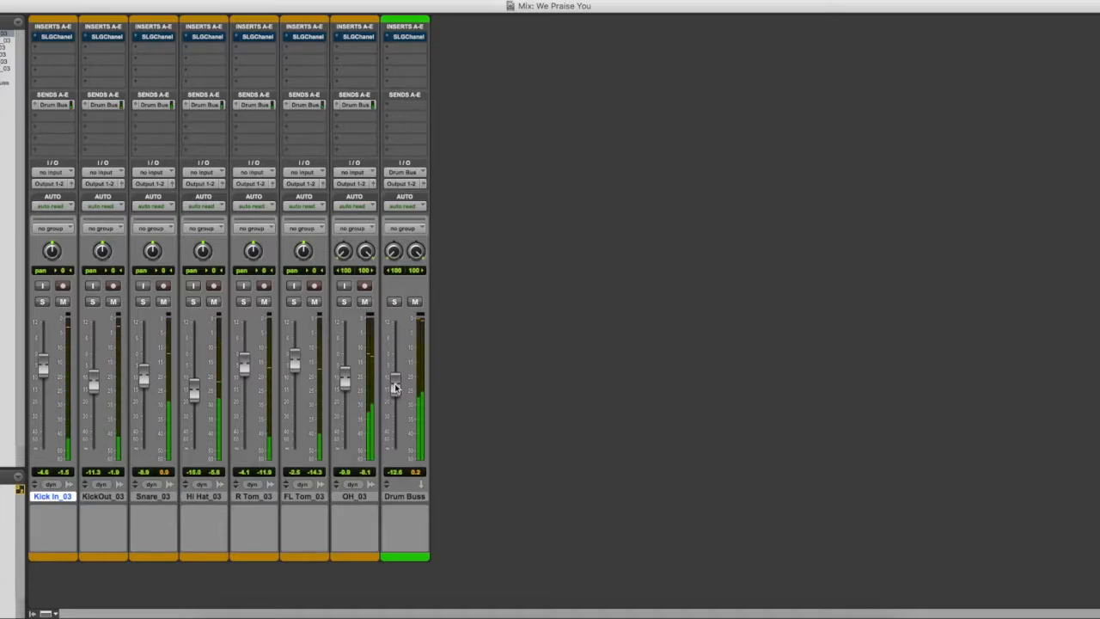
- Stop playback and move the playback position in the drum arrangement to about bar 39 beat 2
{"action": "key", "text": "super+equal"}
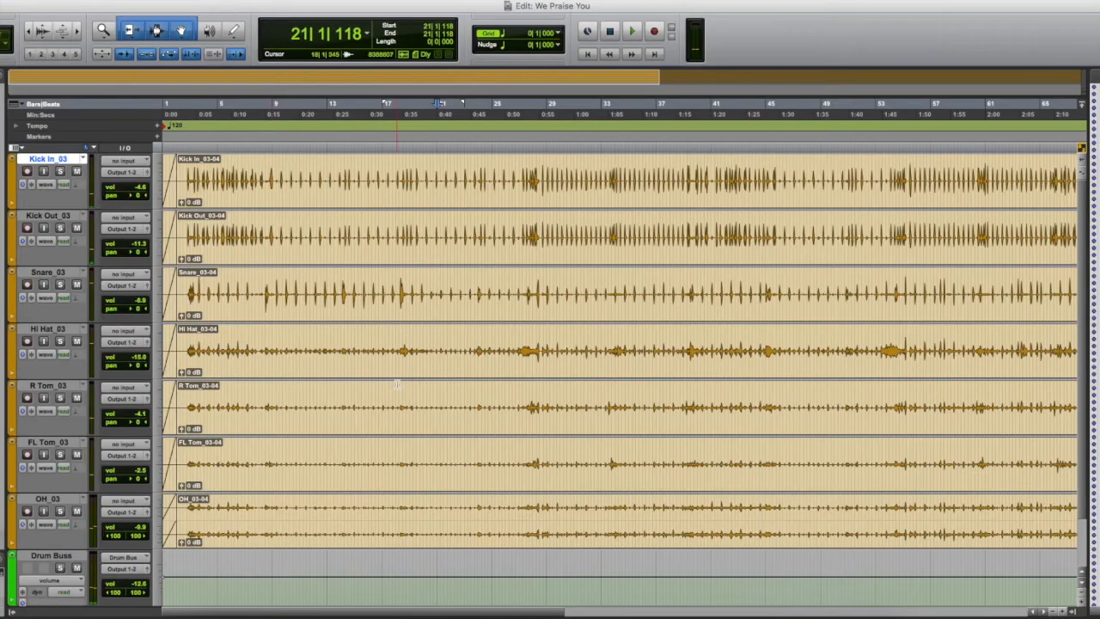
{"action": "key", "text": "space"}
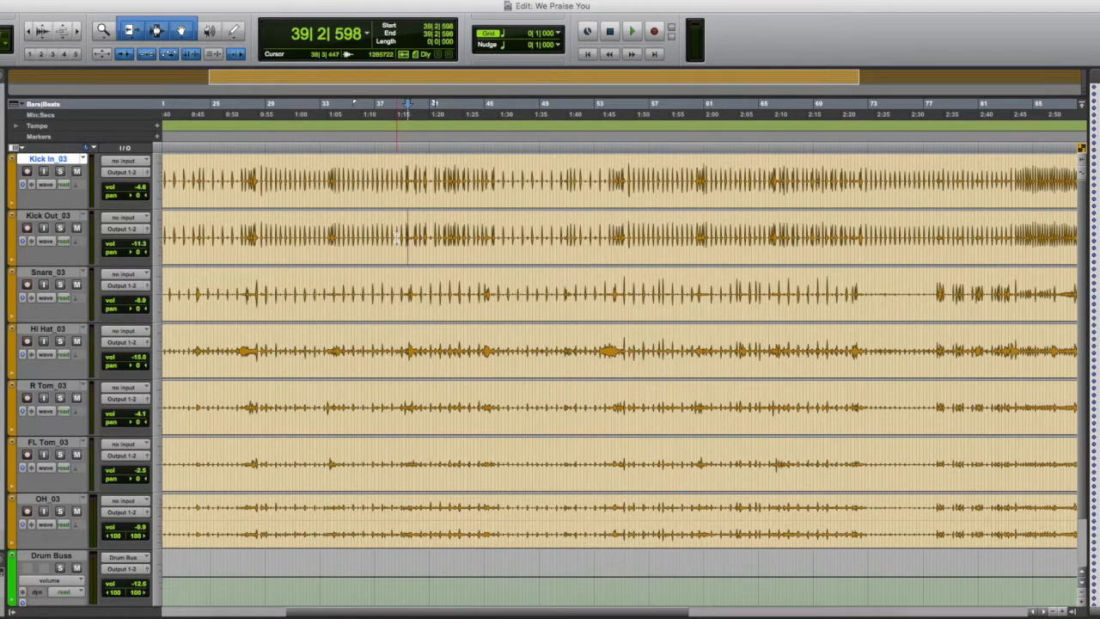
{"action": "scroll", "coordinate": [403, 254], "scroll_direction": "right", "scroll_amount": 3}
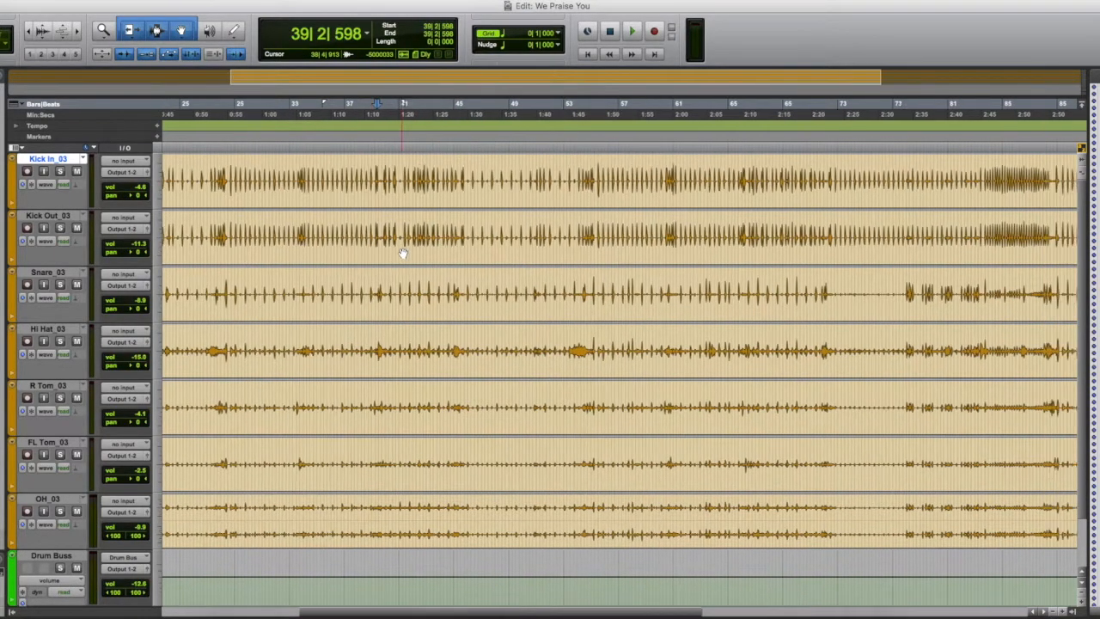
{"action": "scroll", "coordinate": [402, 253], "scroll_direction": "right", "scroll_amount": 4}
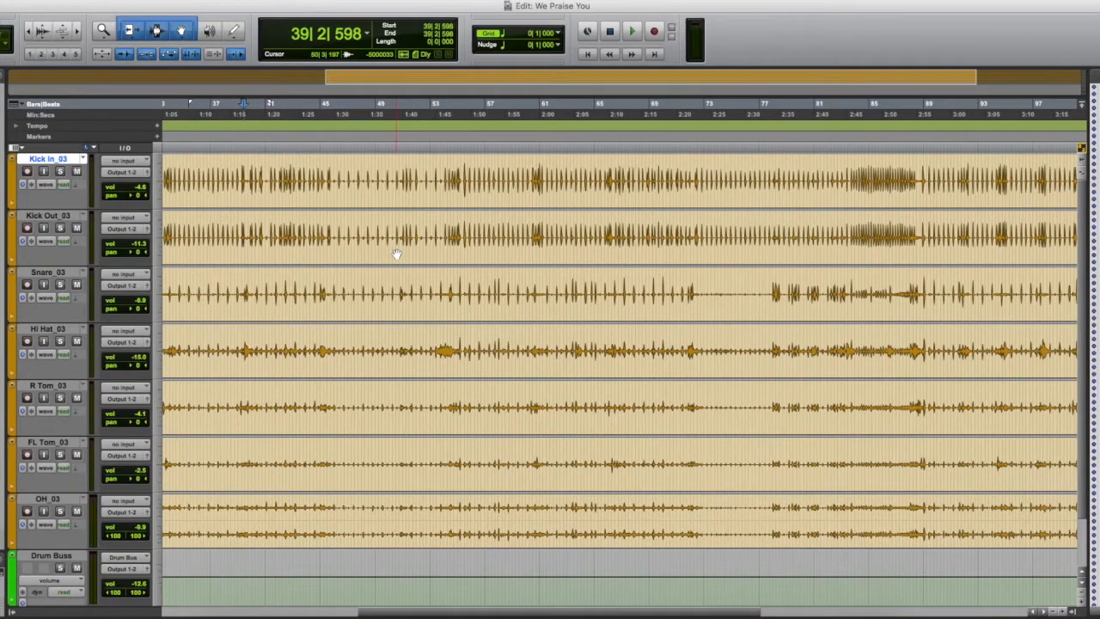
- Re-enable the SSLGChannel inserts on all tracks and play the drums from bar 39
{"action": "key", "text": "super+equal"}
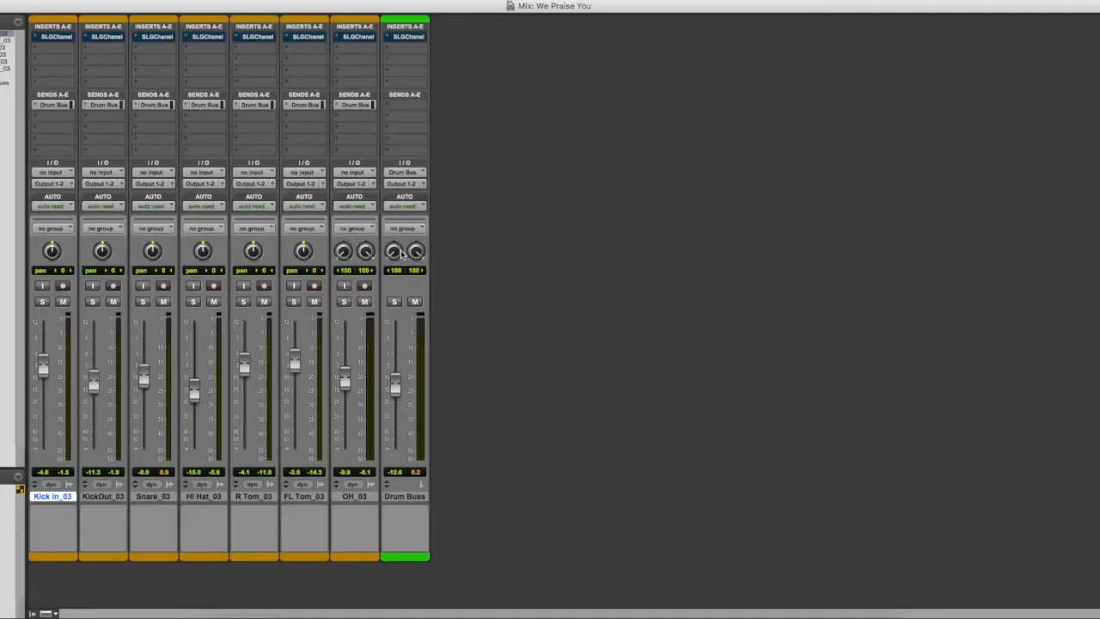
{"action": "left_click", "coordinate": [58, 38], "text": "alt+super"}
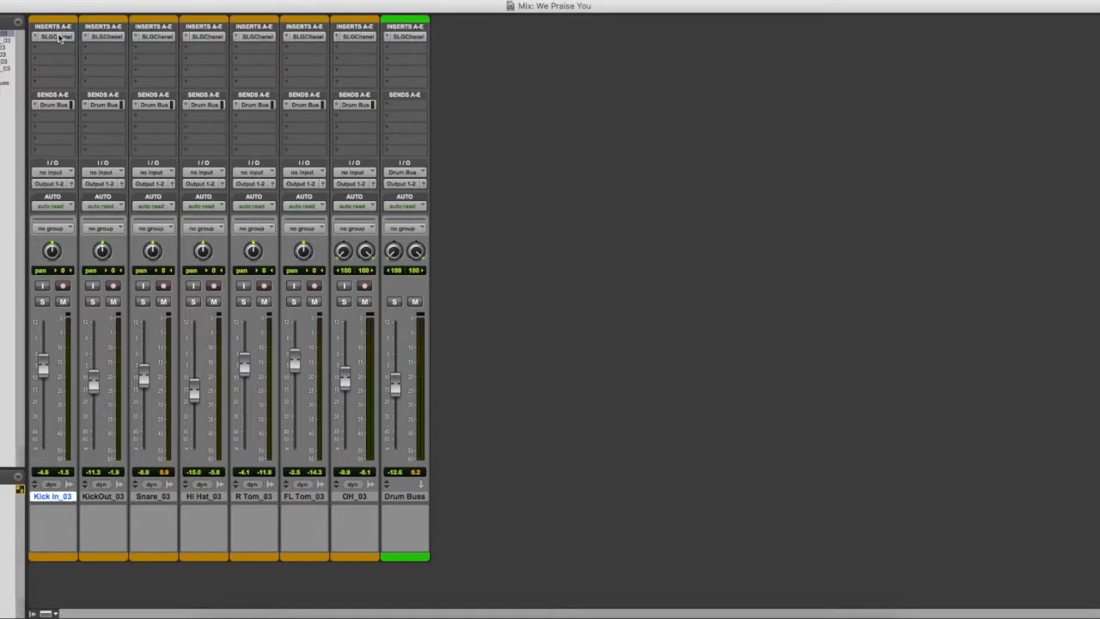
{"action": "key", "text": "super+equal"}
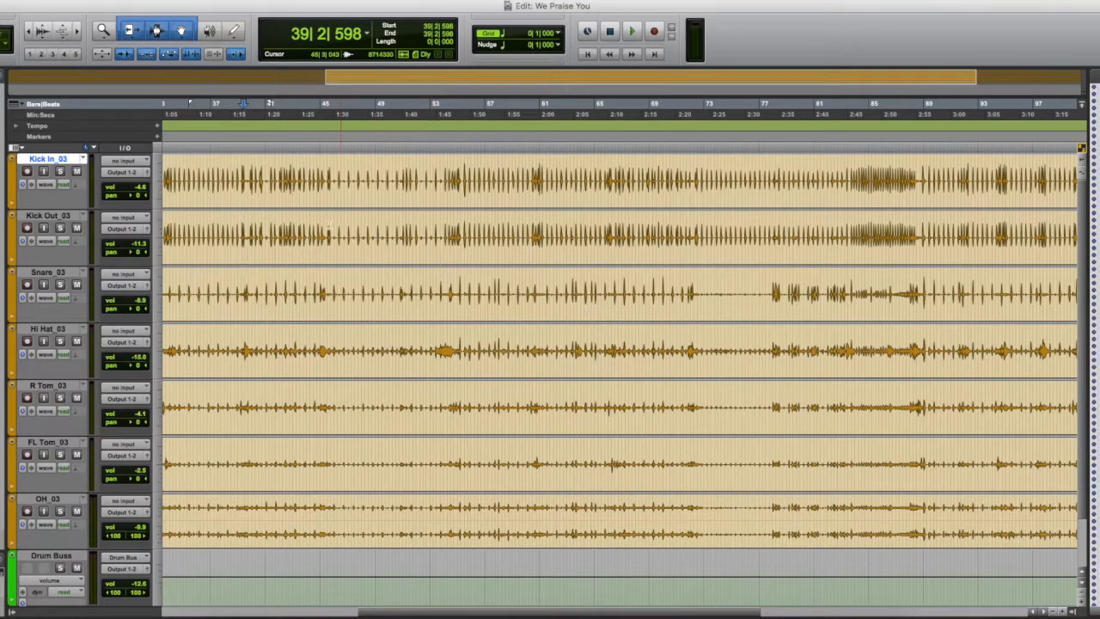
{"action": "key", "text": "space"}
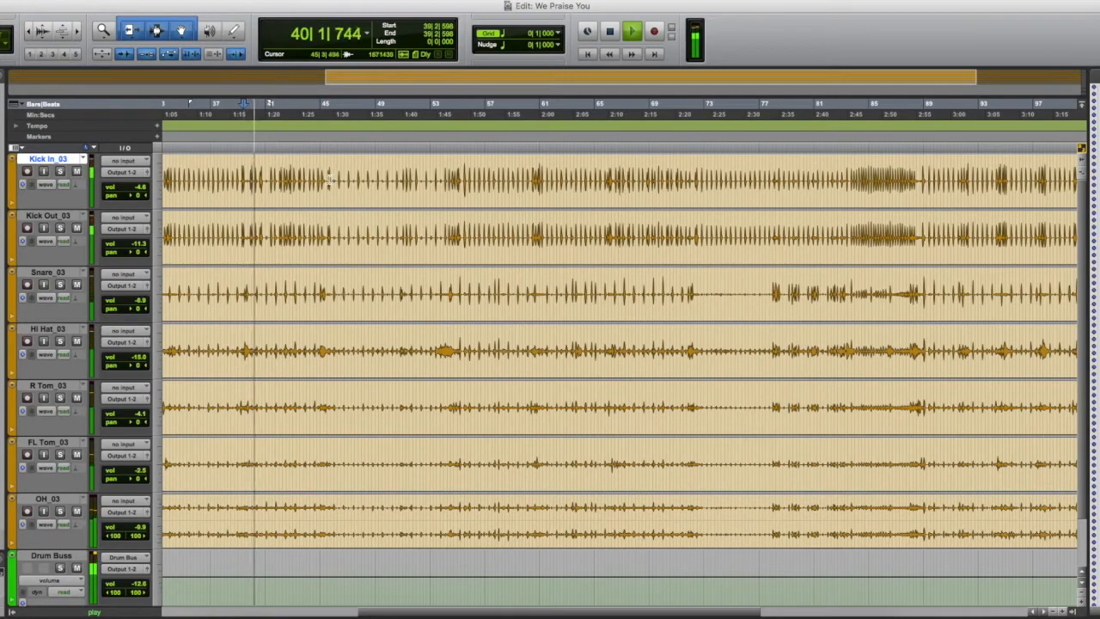
{"action": "key", "text": "super+equal"}
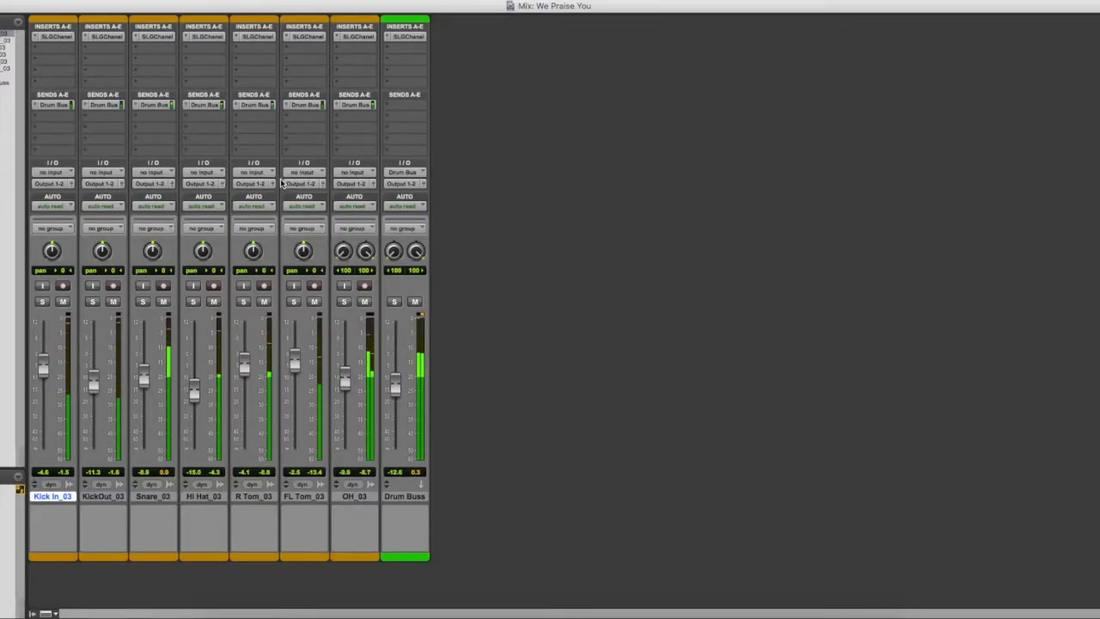
- Compare the drum mix with the SSLGChannel inserts bypassed and active on all tracks, leaving them active
{"action": "left_click", "coordinate": [63, 39], "text": "alt+super"}
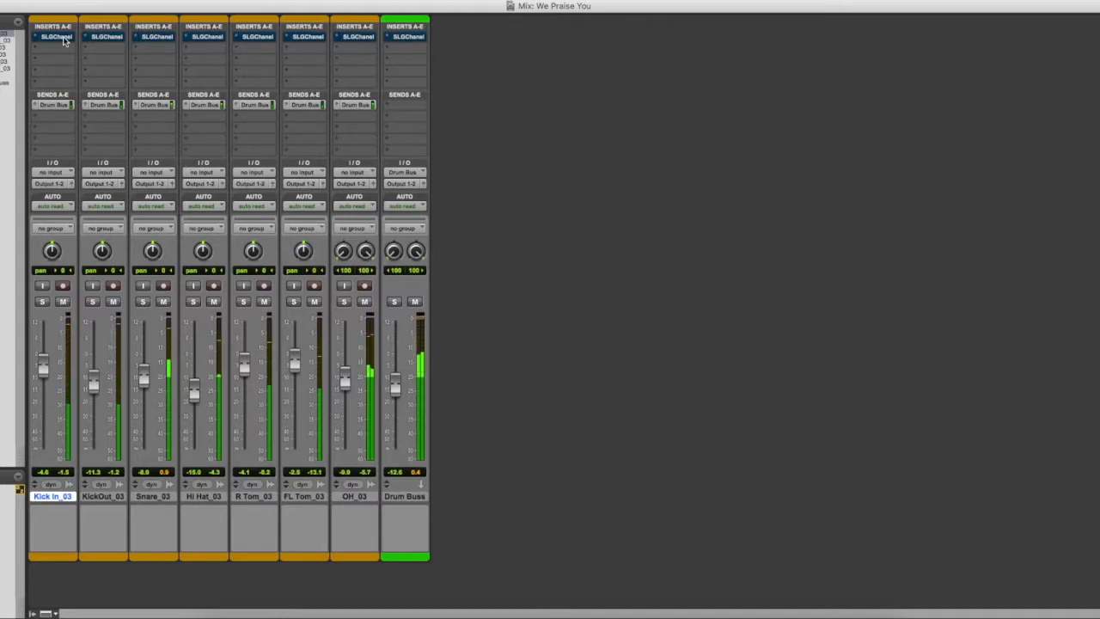
{"action": "left_click", "coordinate": [65, 38], "text": "alt+super"}
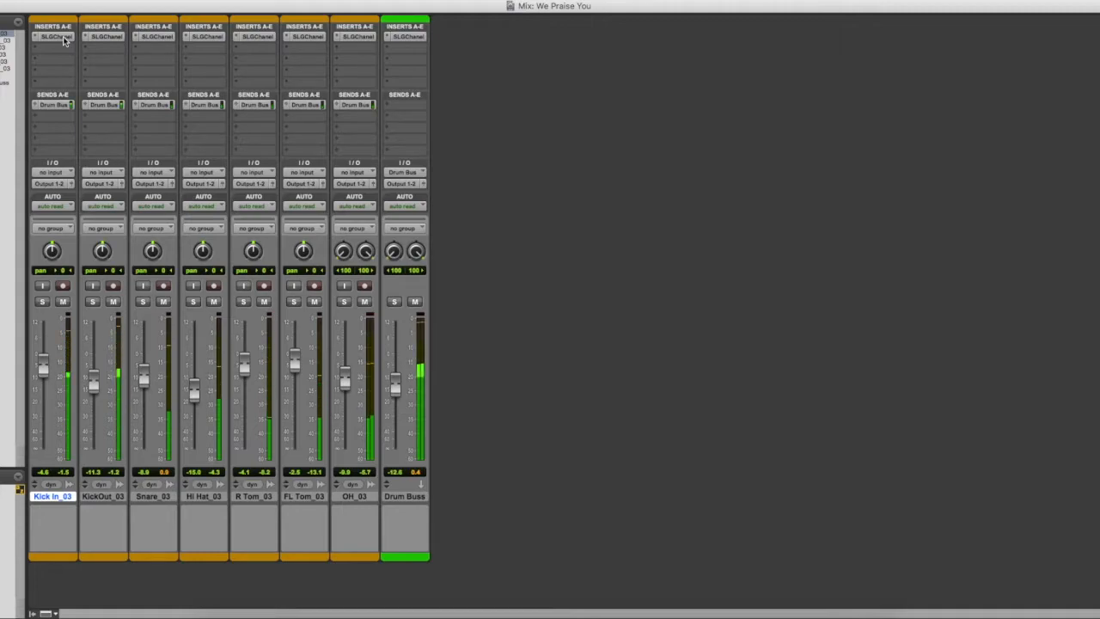
{"action": "left_click", "coordinate": [63, 40], "text": "alt+super"}
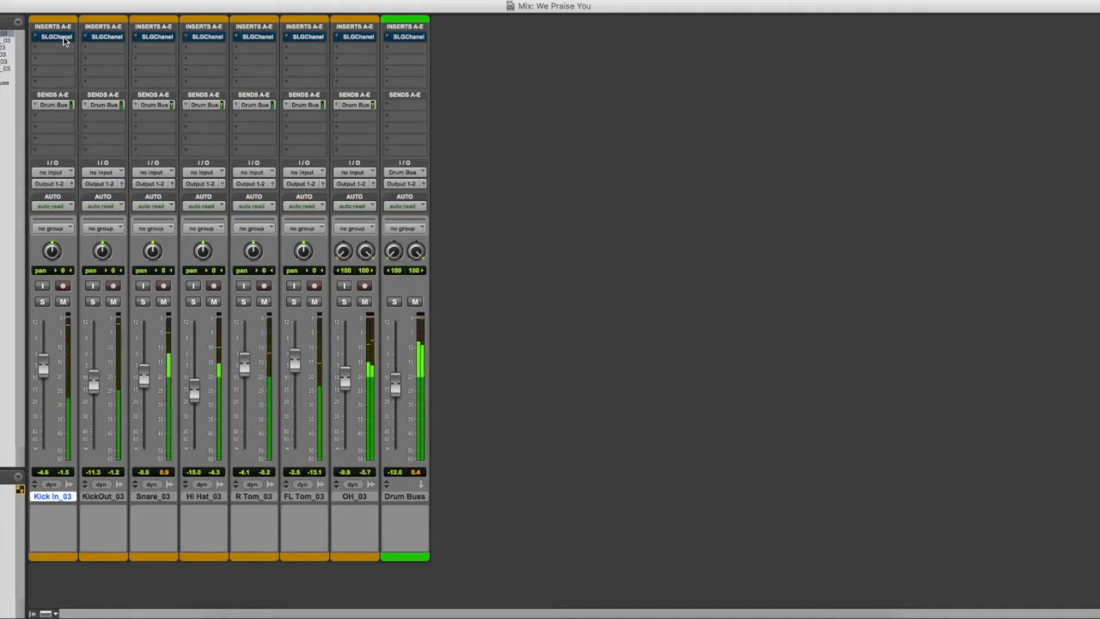
{"action": "left_click", "coordinate": [64, 40], "text": "alt+super"}
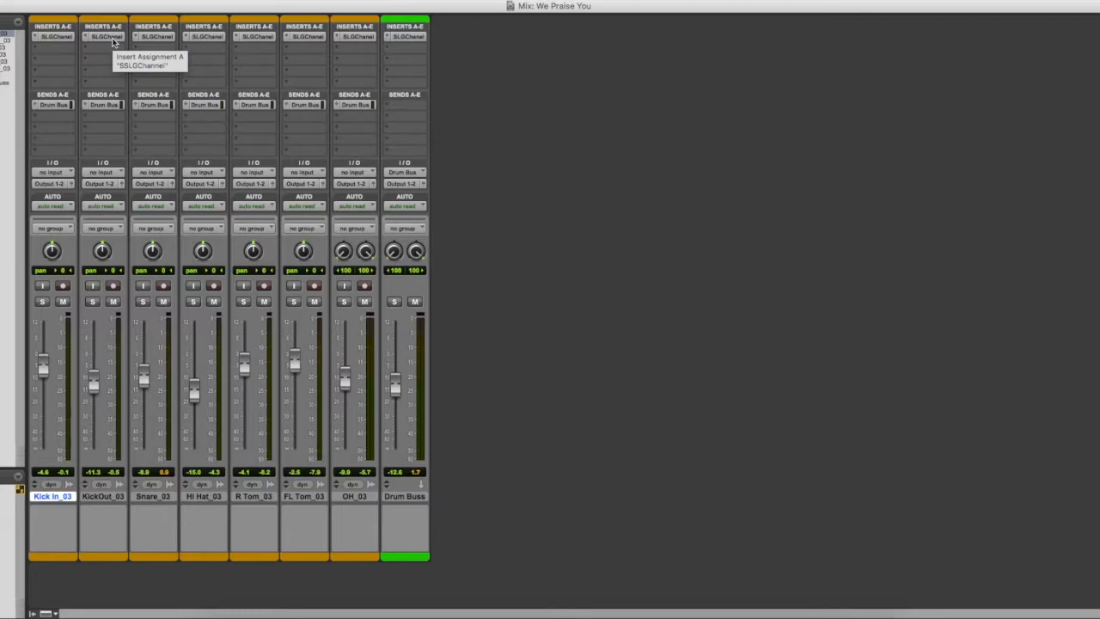
- Open the SSLGChannel plug-in on Kick In_03 and fine-tune its low-pass filter and the HF band's frequency and gain
{"action": "left_click", "coordinate": [49, 39]}
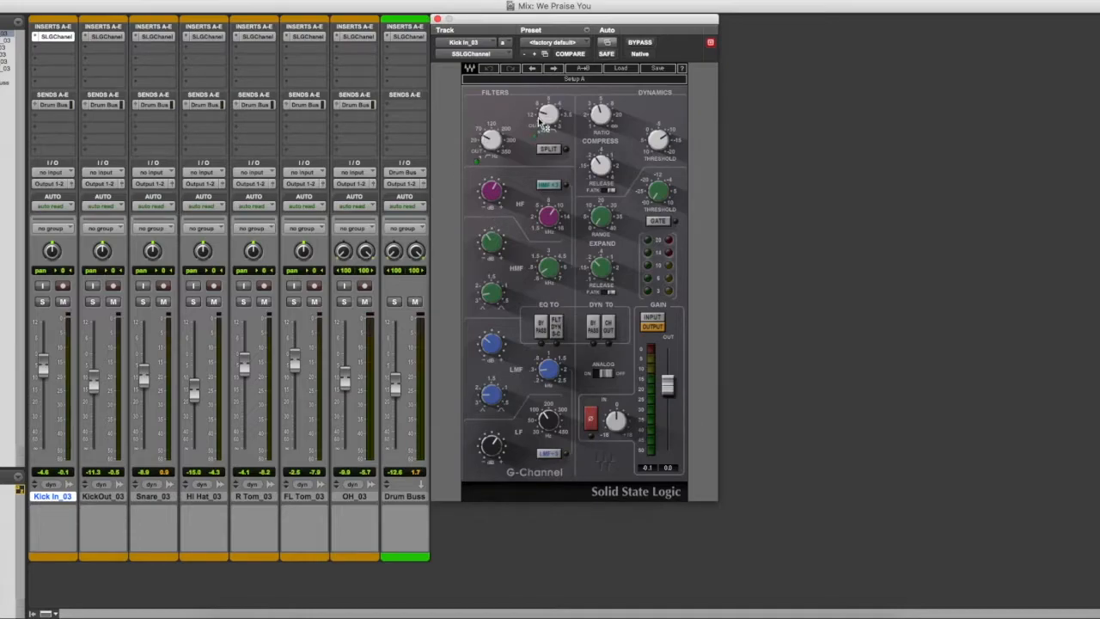
{"action": "left_click_drag", "start_coordinate": [545, 114], "coordinate": [543, 116]}
{"action": "left_click", "coordinate": [548, 217]}
{"action": "left_click_drag", "start_coordinate": [548, 216], "coordinate": [548, 207]}
{"action": "mouse_move", "coordinate": [555, 220]}
{"action": "left_click_drag", "start_coordinate": [492, 193], "coordinate": [495, 207]}
- Check the LMF band's Q, frequency and gain settings in the Kick In_03 SSLGChannel plug-in
{"action": "left_click", "coordinate": [486, 396]}
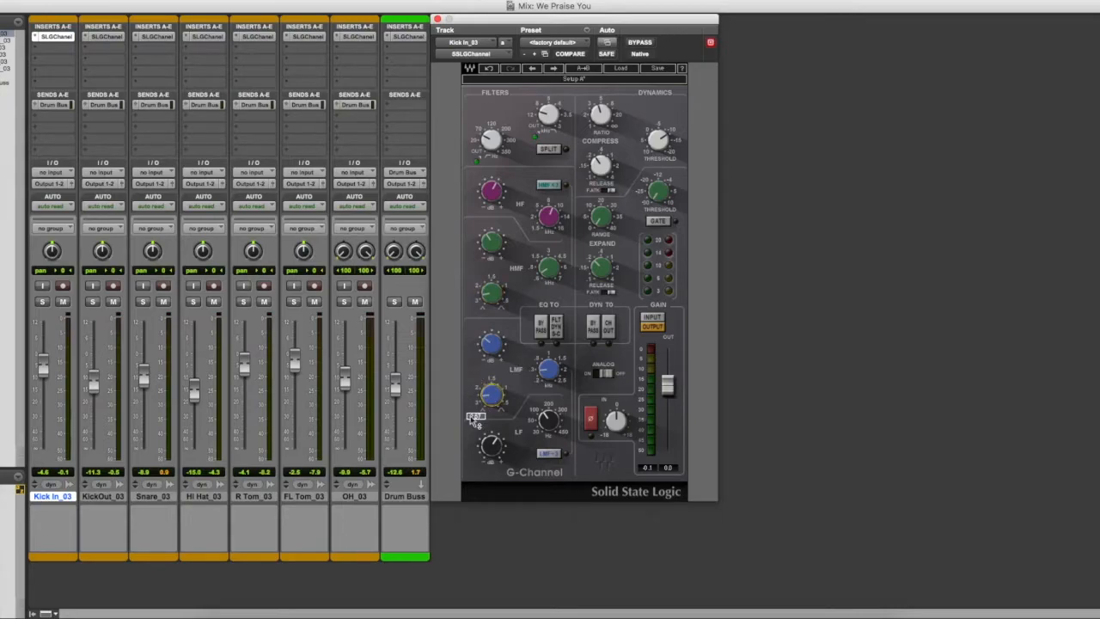
{"action": "left_click_drag", "start_coordinate": [485, 397], "coordinate": [485, 394]}
{"action": "left_click", "coordinate": [551, 375]}
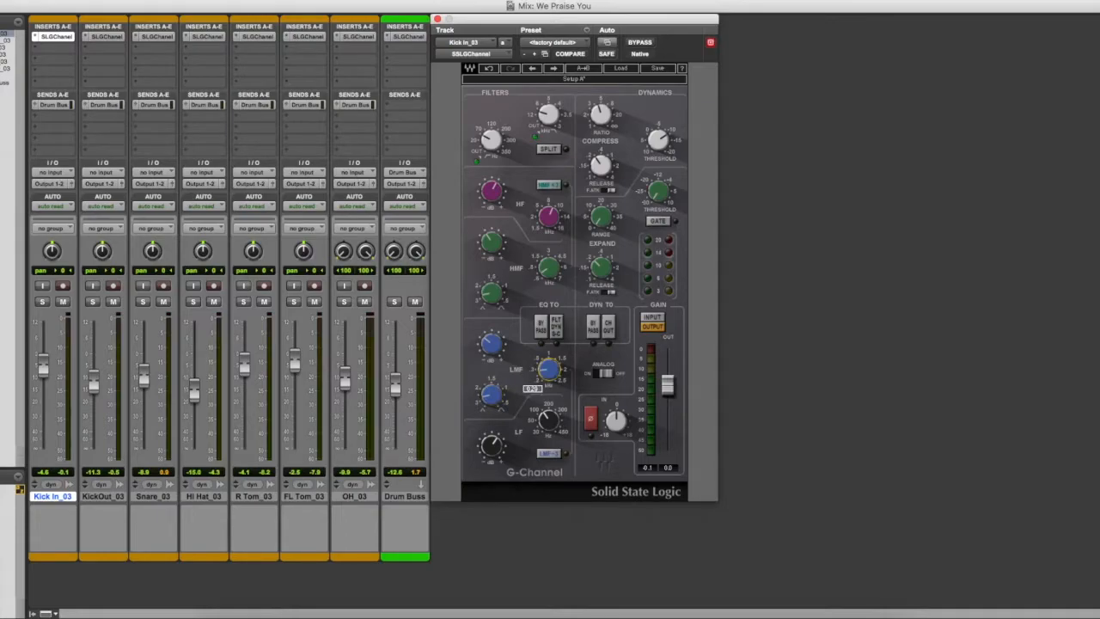
{"action": "left_click", "coordinate": [492, 344]}
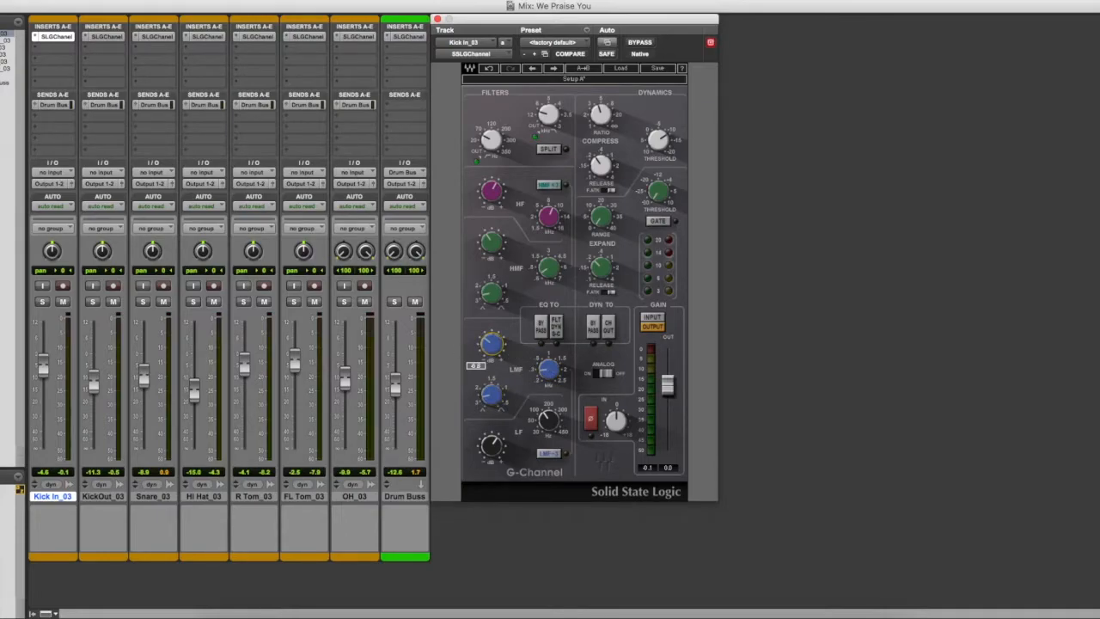
- Check the HMF frequency, LF gain and compressor threshold settings in the Kick In_03 SSLGChannel plug-in
{"action": "left_click", "coordinate": [548, 268]}
{"action": "mouse_move", "coordinate": [494, 448]}
{"action": "mouse_move", "coordinate": [669, 147]}
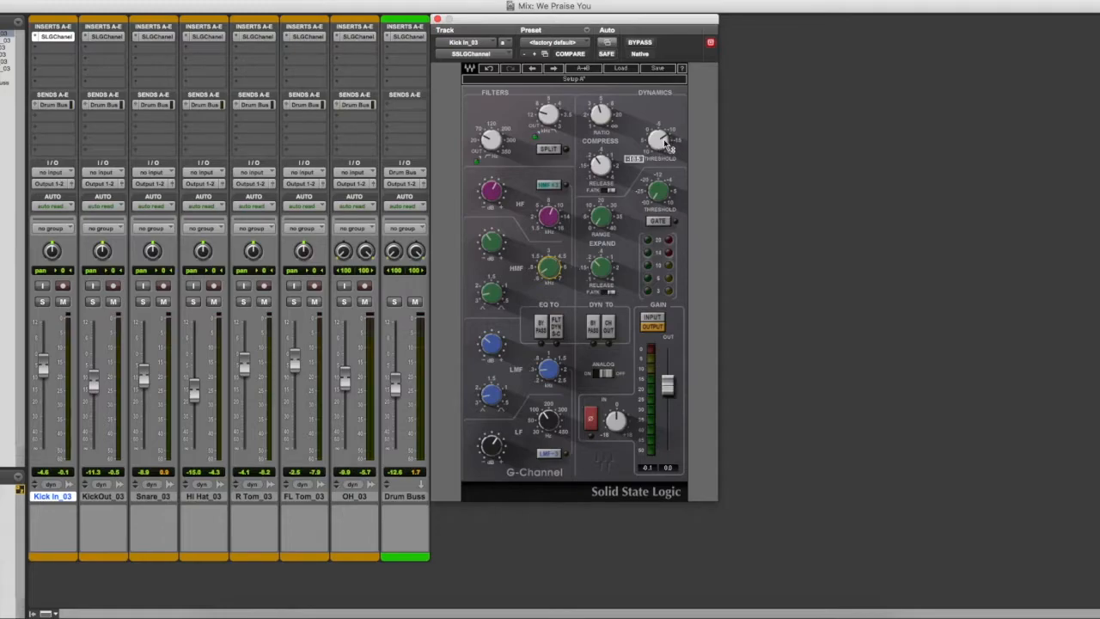
{"action": "left_click", "coordinate": [660, 148]}
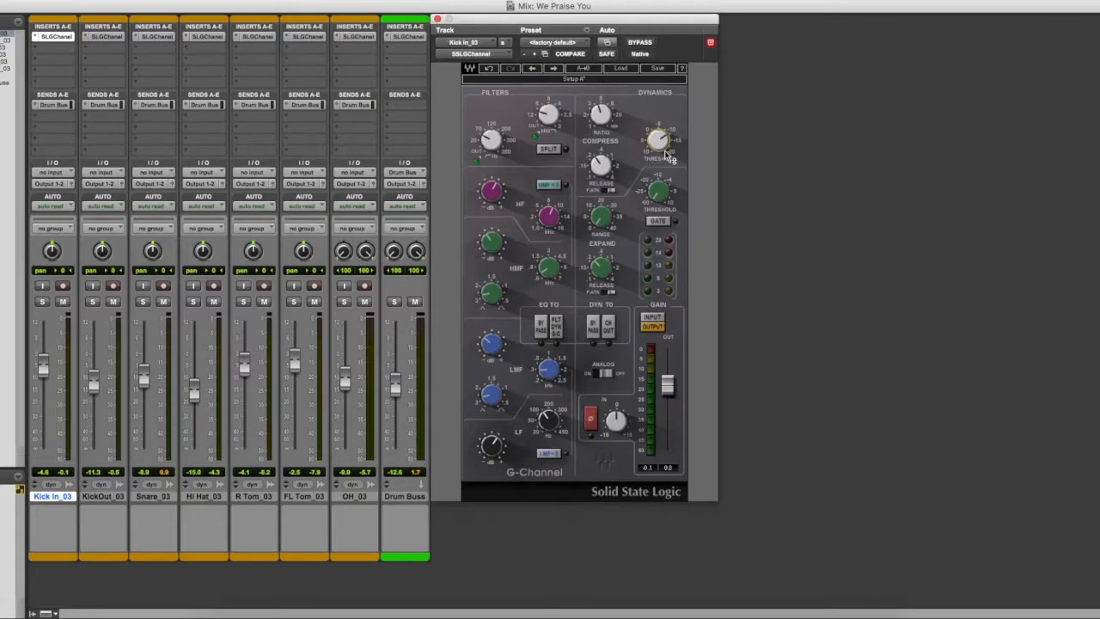
{"action": "mouse_move", "coordinate": [666, 155]}
- Play the drums and briefly solo Kick In_03 to hear the processed kick alone, then return to the full mix and stop
{"action": "key", "text": "space"}
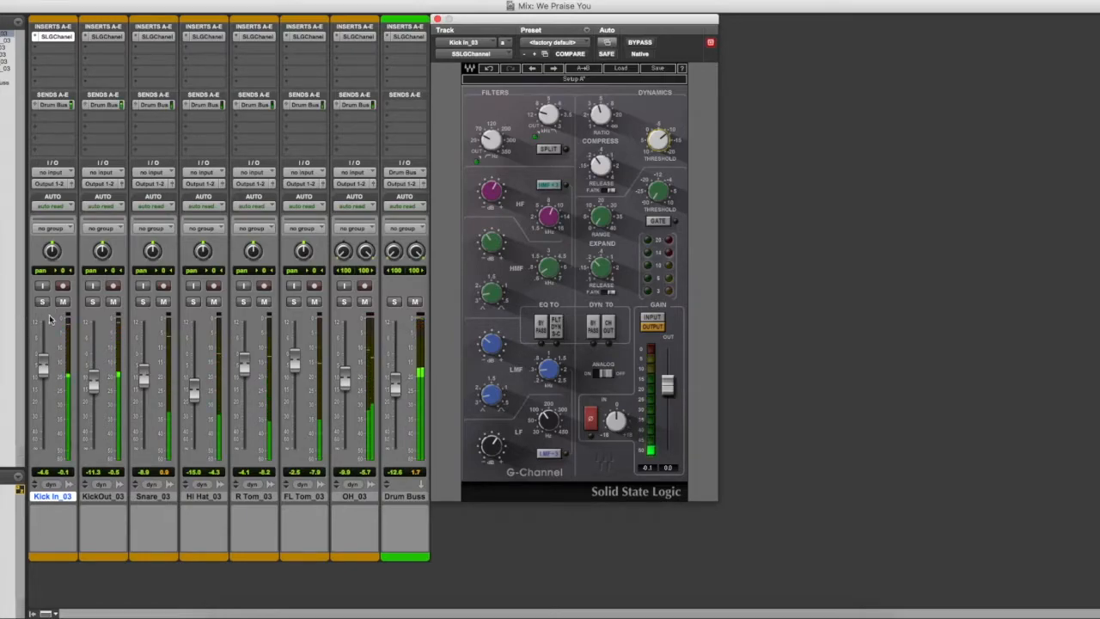
{"action": "left_click", "coordinate": [42, 302]}
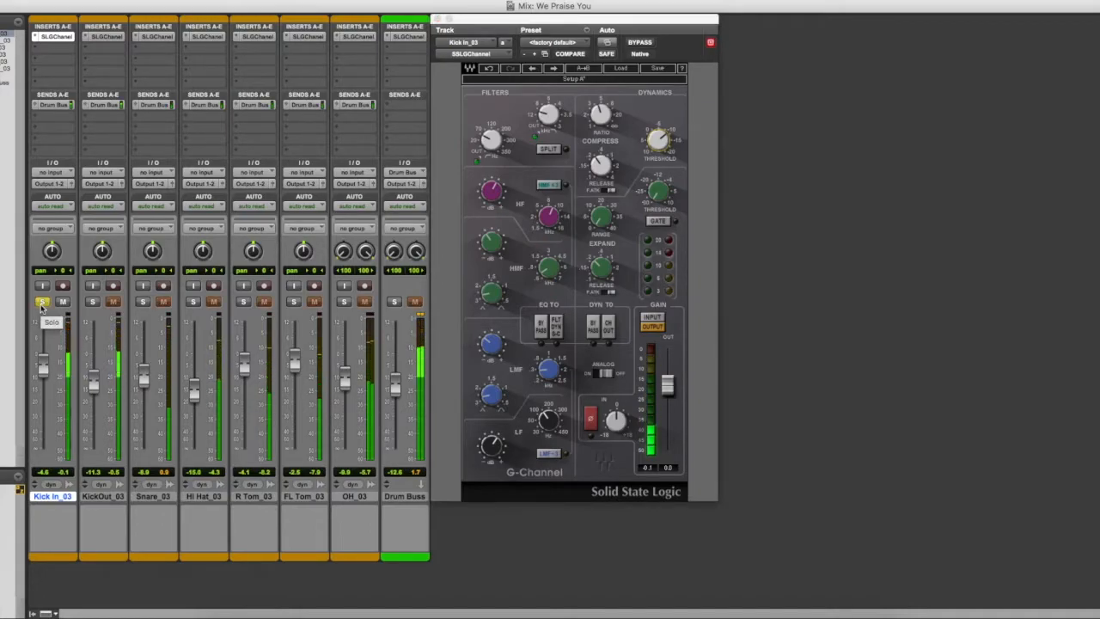
{"action": "left_click", "coordinate": [42, 303]}
{"action": "key", "text": "space"}
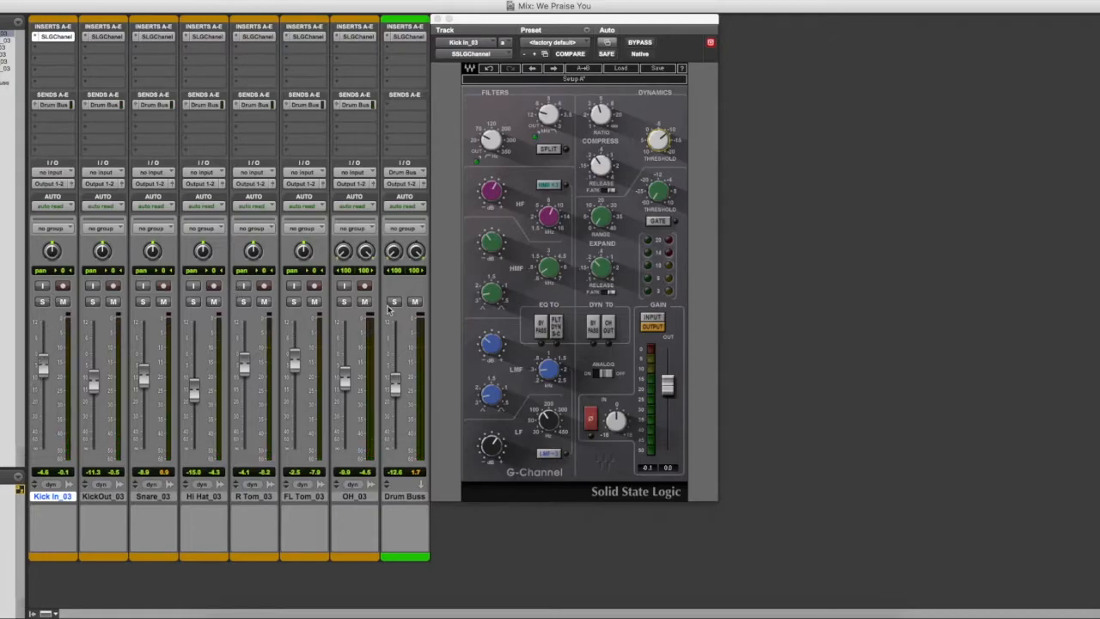
- Review the compressor's threshold, ratio and release settings on Kick In_03 and close its SSLGChannel plug-in
{"action": "left_click", "coordinate": [658, 141]}
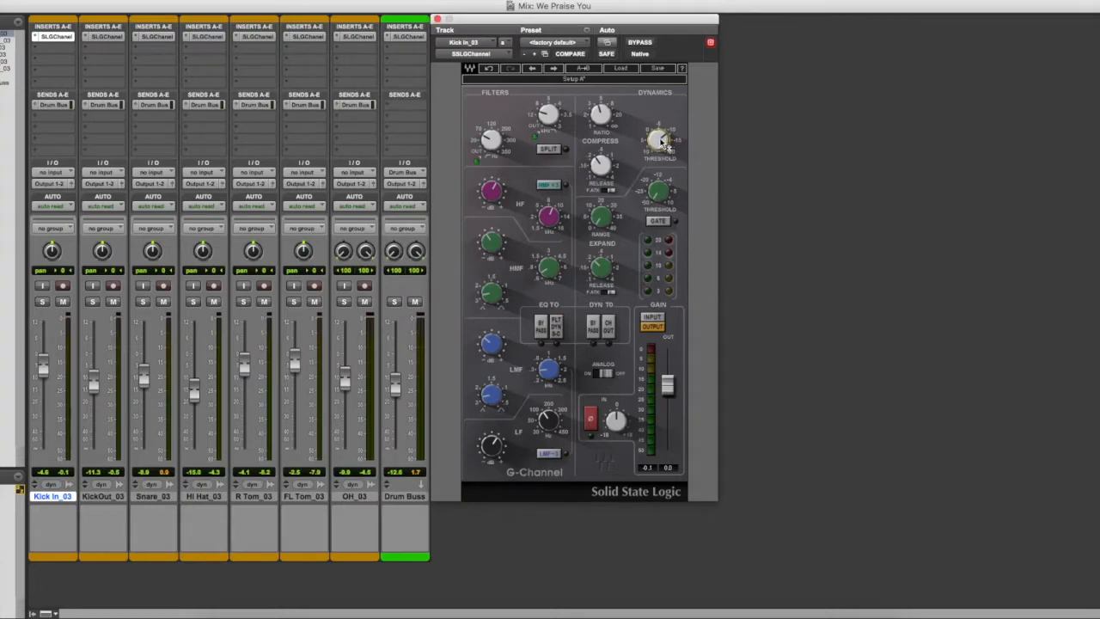
{"action": "left_click", "coordinate": [600, 114]}
{"action": "mouse_move", "coordinate": [602, 121]}
{"action": "mouse_move", "coordinate": [600, 165]}
{"action": "left_click", "coordinate": [437, 19]}
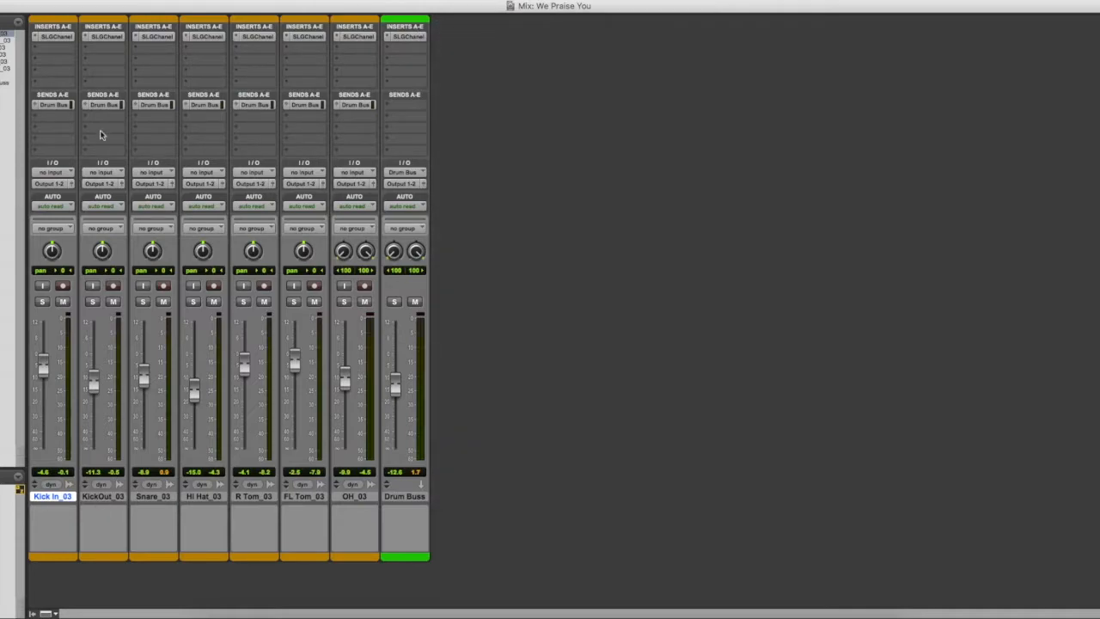
- Review the HMF, LMF and LF frequencies and the compressor threshold in the Kick Out_03 SSLGChannel plug-in, then close it
{"action": "left_click", "coordinate": [103, 38]}
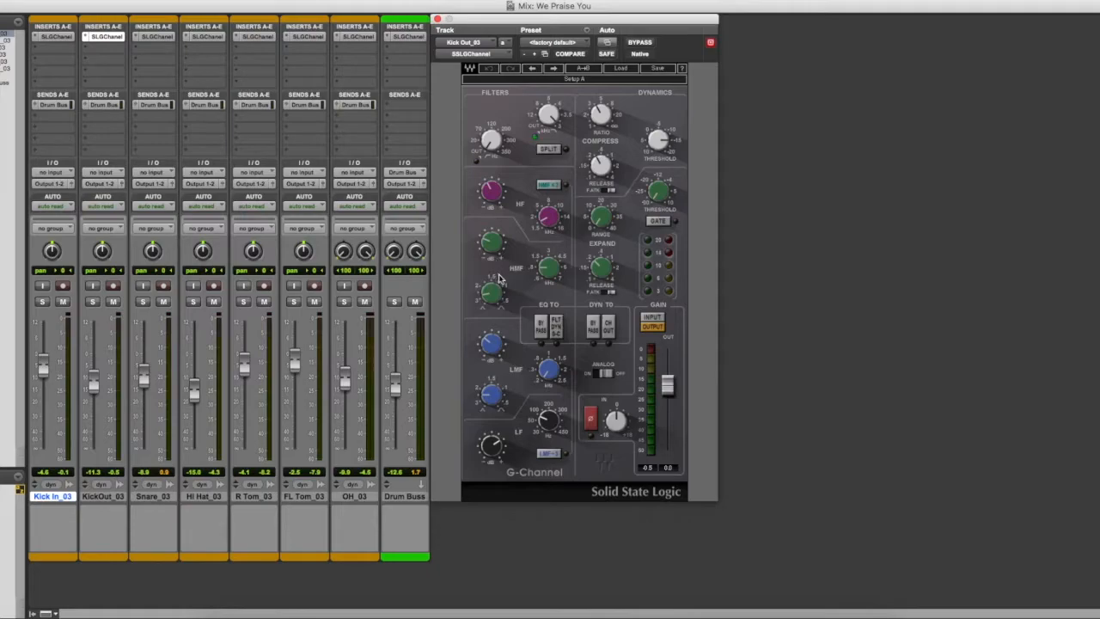
{"action": "left_click_drag", "start_coordinate": [551, 276], "coordinate": [551, 278]}
{"action": "left_click_drag", "start_coordinate": [551, 278], "coordinate": [551, 279]}
{"action": "left_click_drag", "start_coordinate": [548, 370], "coordinate": [552, 375]}
{"action": "left_click_drag", "start_coordinate": [548, 428], "coordinate": [548, 428]}
{"action": "left_click_drag", "start_coordinate": [659, 144], "coordinate": [659, 142]}
{"action": "left_click", "coordinate": [436, 18]}
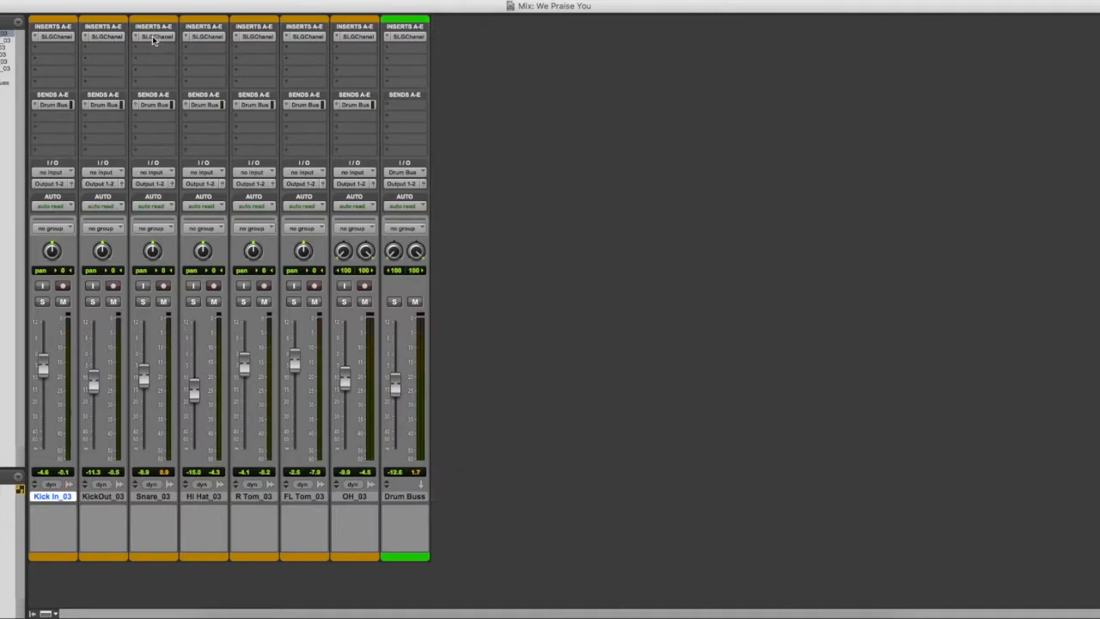
- Play the drums from bar 8 and compare Snare_03 soloed with the full mix, then stop playback
{"action": "left_click", "coordinate": [153, 38]}
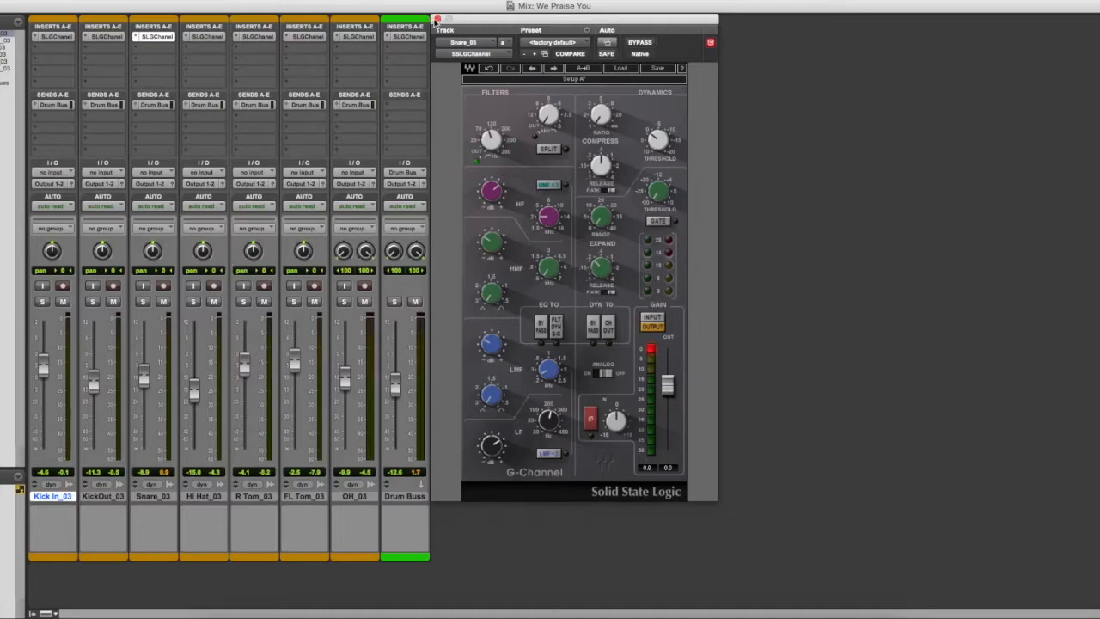
{"action": "left_click", "coordinate": [437, 18]}
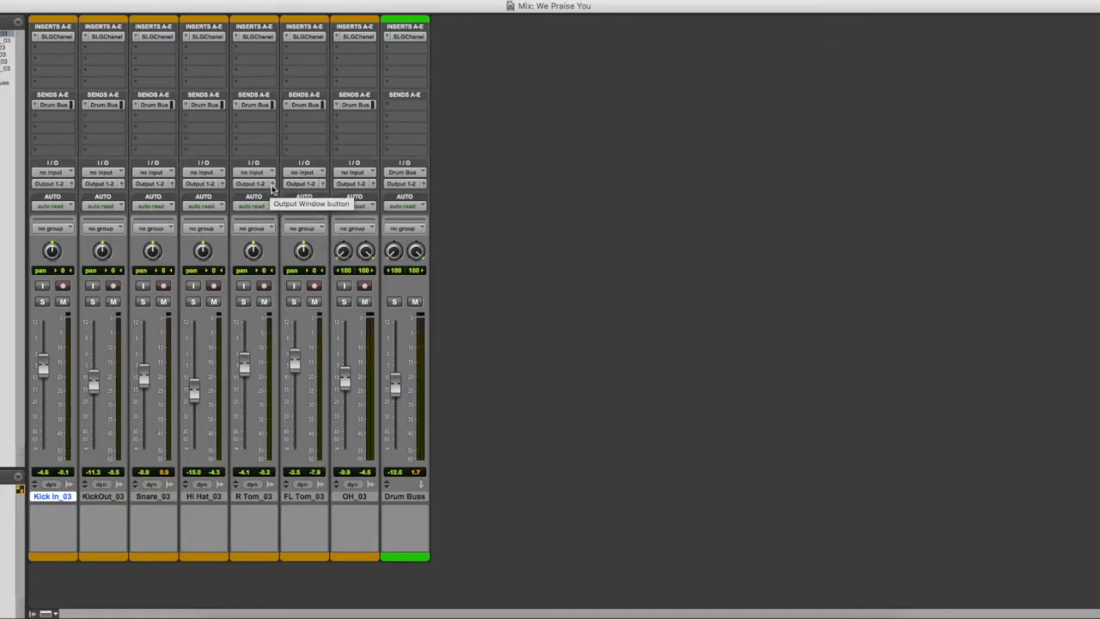
{"action": "key", "text": "super+equal"}
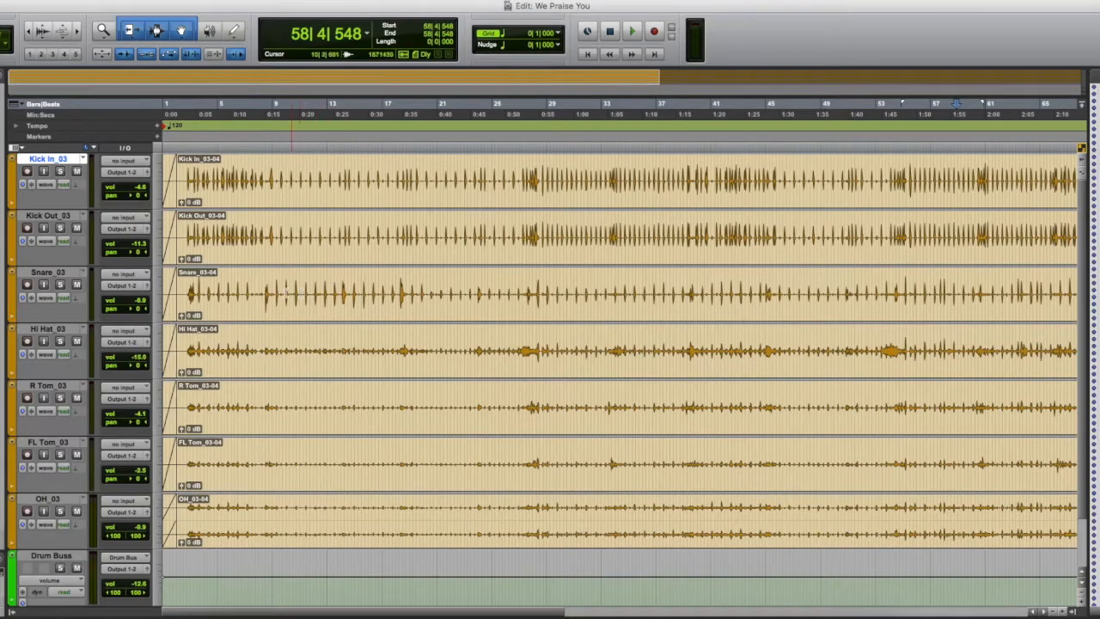
{"action": "left_click", "coordinate": [262, 292]}
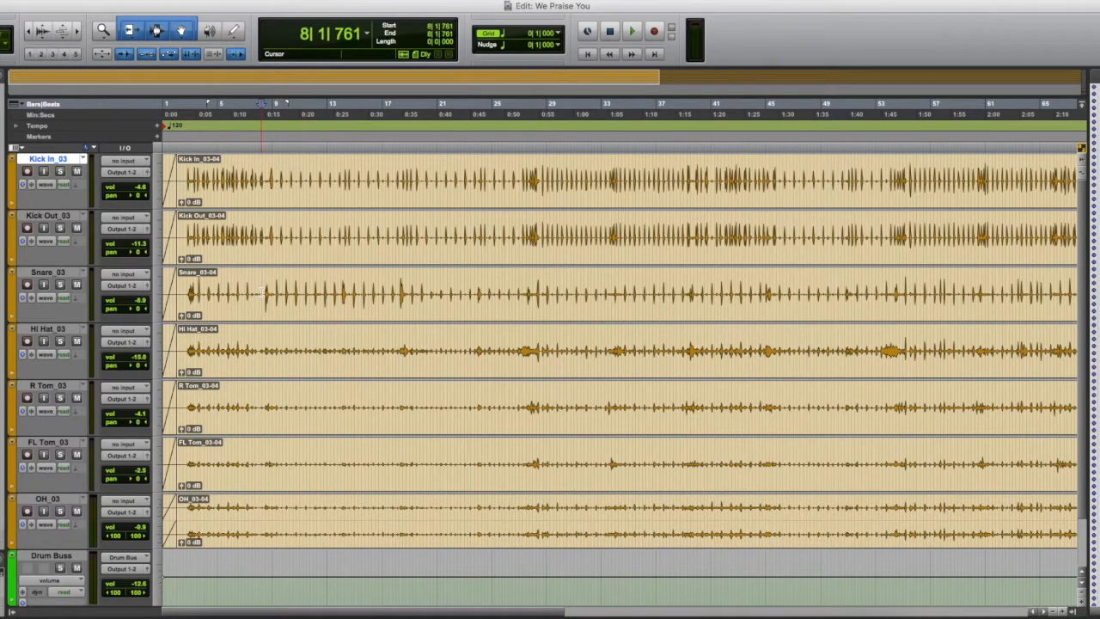
{"action": "key", "text": "space"}
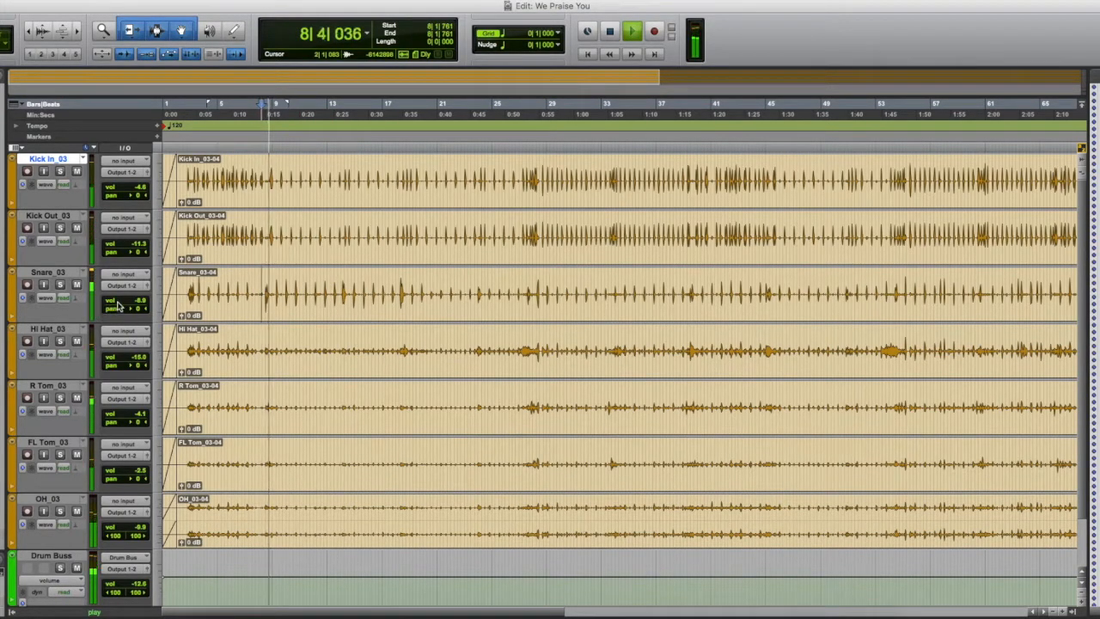
{"action": "left_click", "coordinate": [60, 285]}
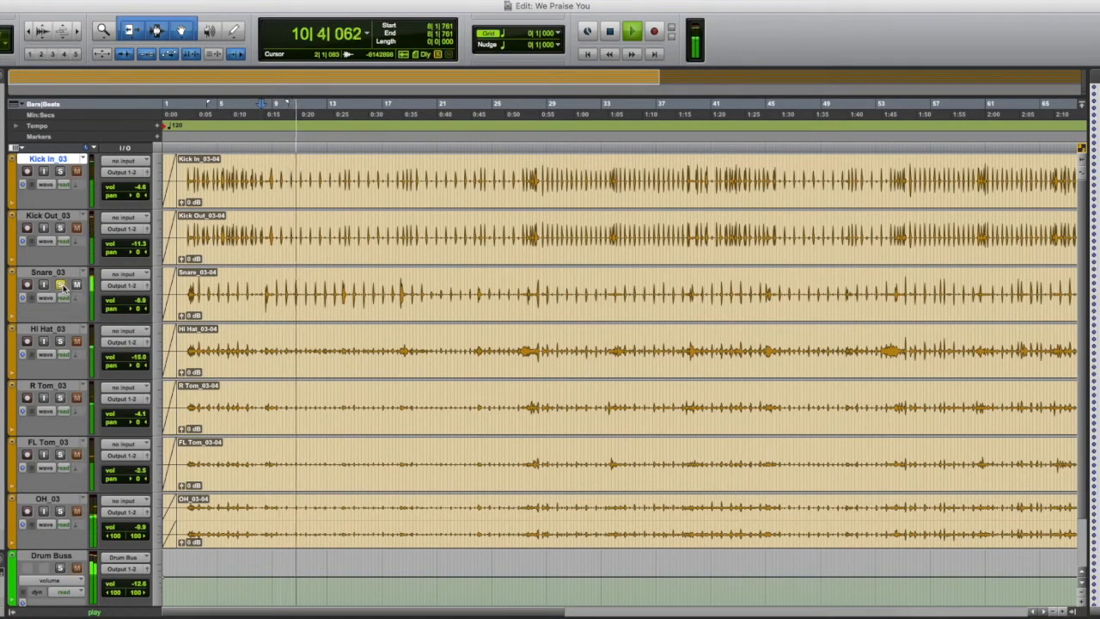
{"action": "left_click", "coordinate": [61, 286]}
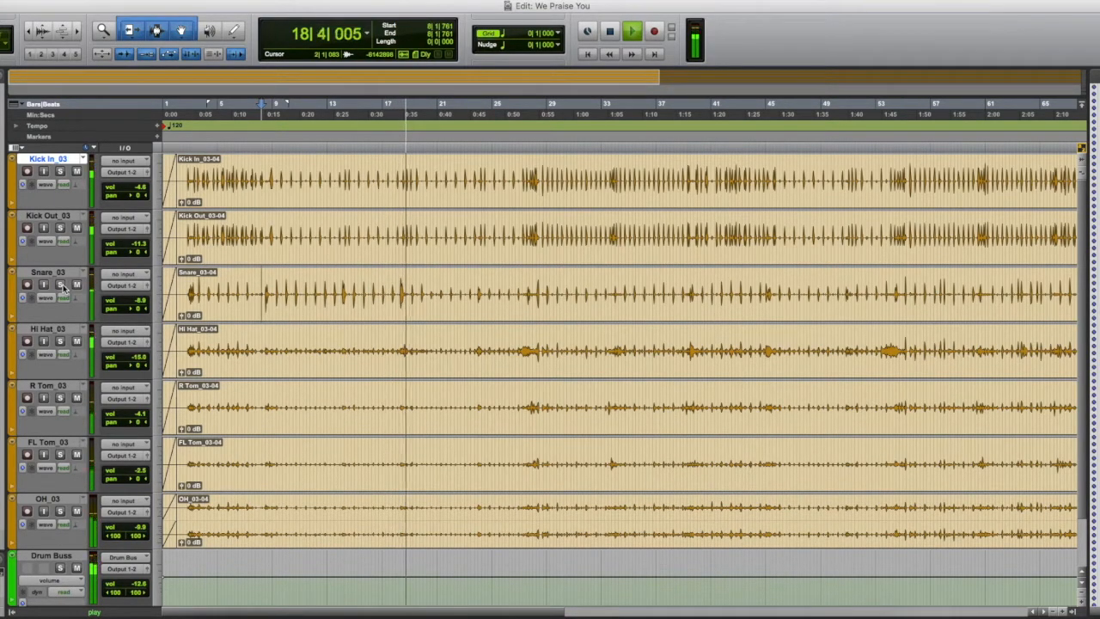
{"action": "key", "text": "space"}
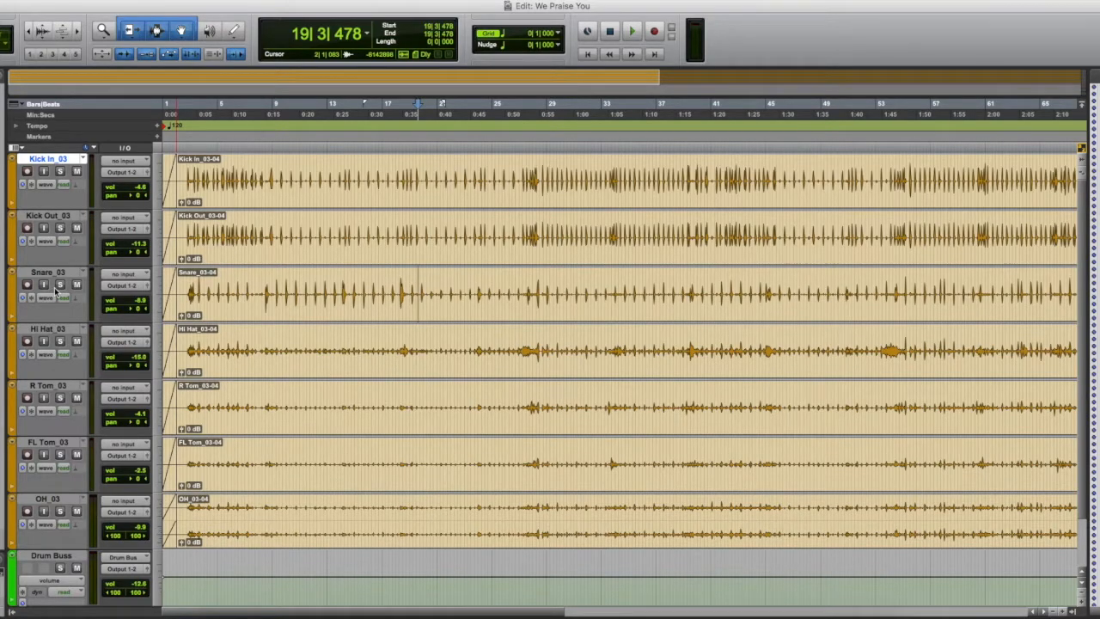
- Review the HMF frequency and the LF band's frequency and gain in the Snare_03 SSLGChannel plug-in, then close it
{"action": "key", "text": "super+equal"}
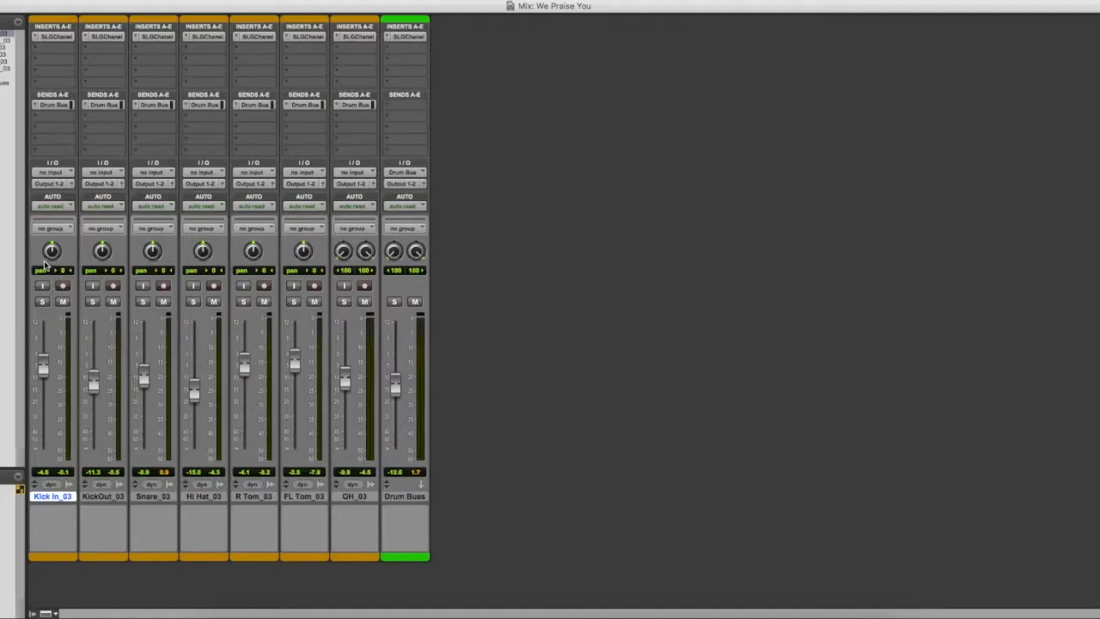
{"action": "left_click", "coordinate": [160, 38]}
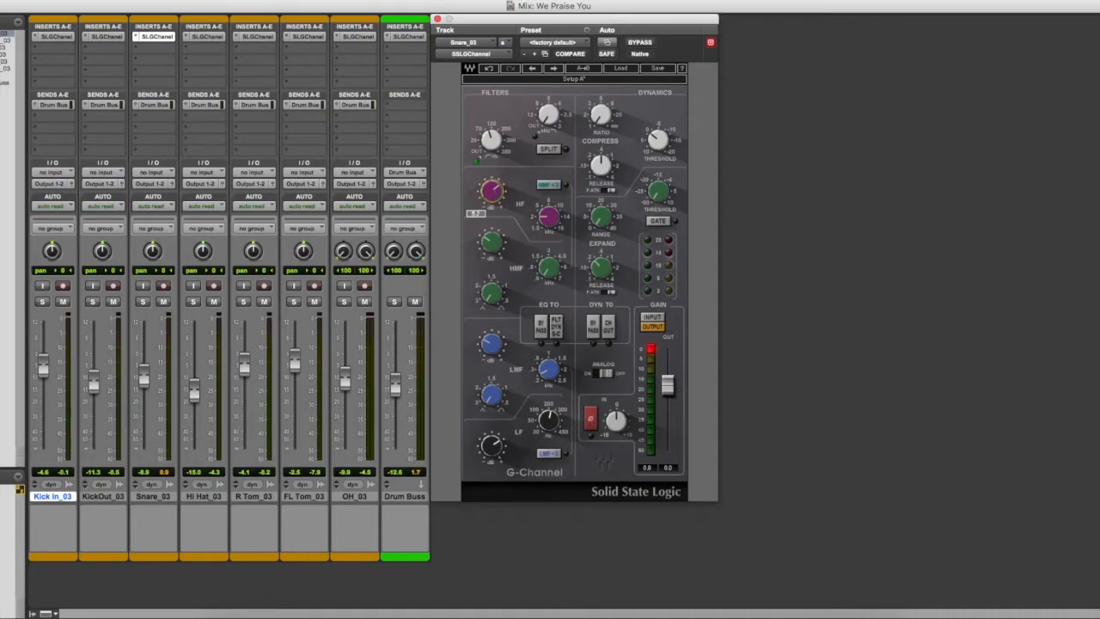
{"action": "left_click", "coordinate": [551, 269]}
{"action": "mouse_move", "coordinate": [547, 422]}
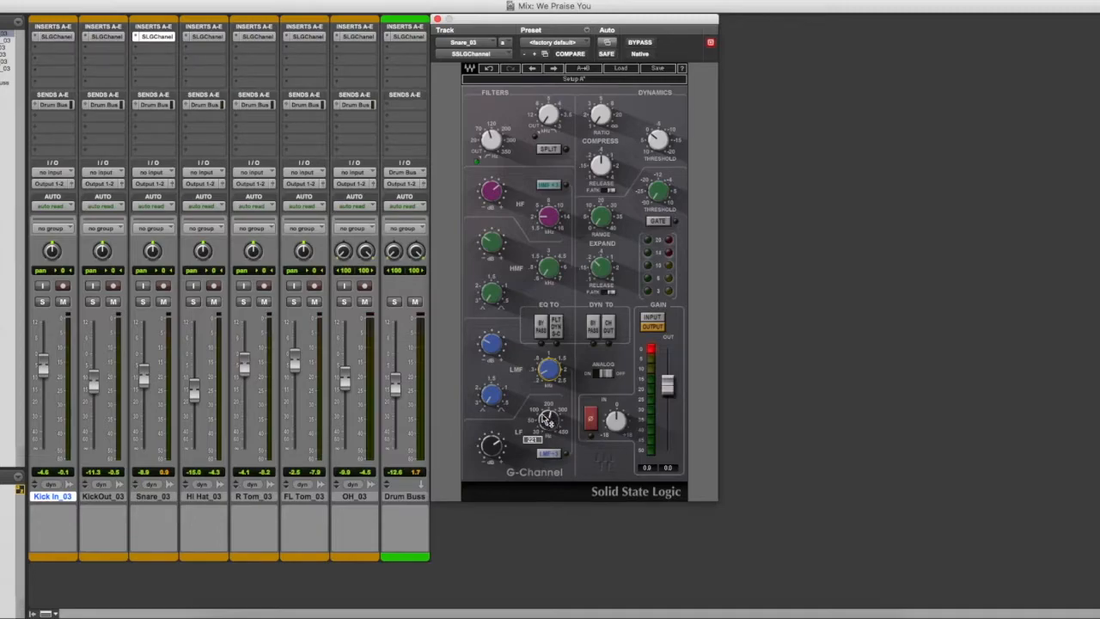
{"action": "mouse_move", "coordinate": [492, 444]}
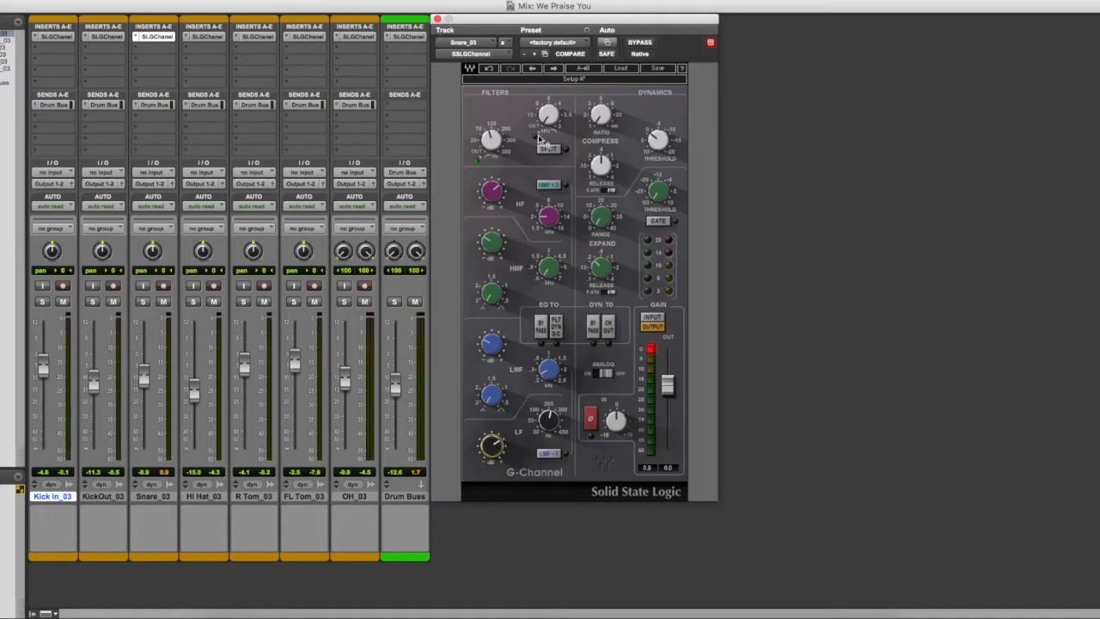
{"action": "left_click", "coordinate": [436, 19]}
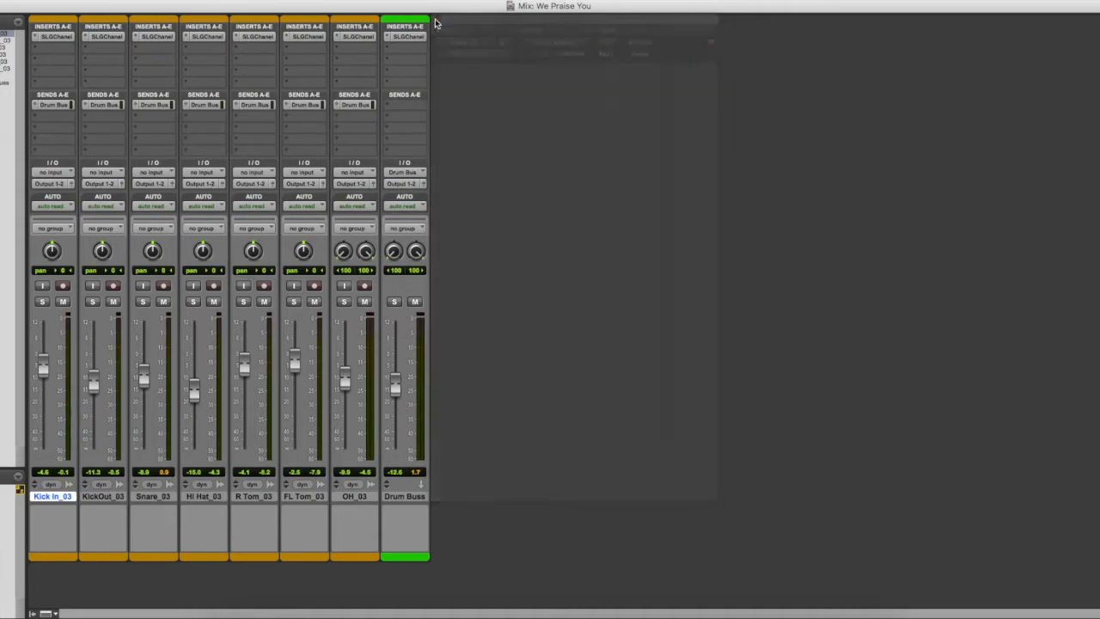
- Review the high-pass filter and the LMF and HMF frequencies in the OH_03 SSLGChannel plug-in, then close it
{"action": "left_click", "coordinate": [206, 39]}
{"action": "left_click", "coordinate": [378, 39]}
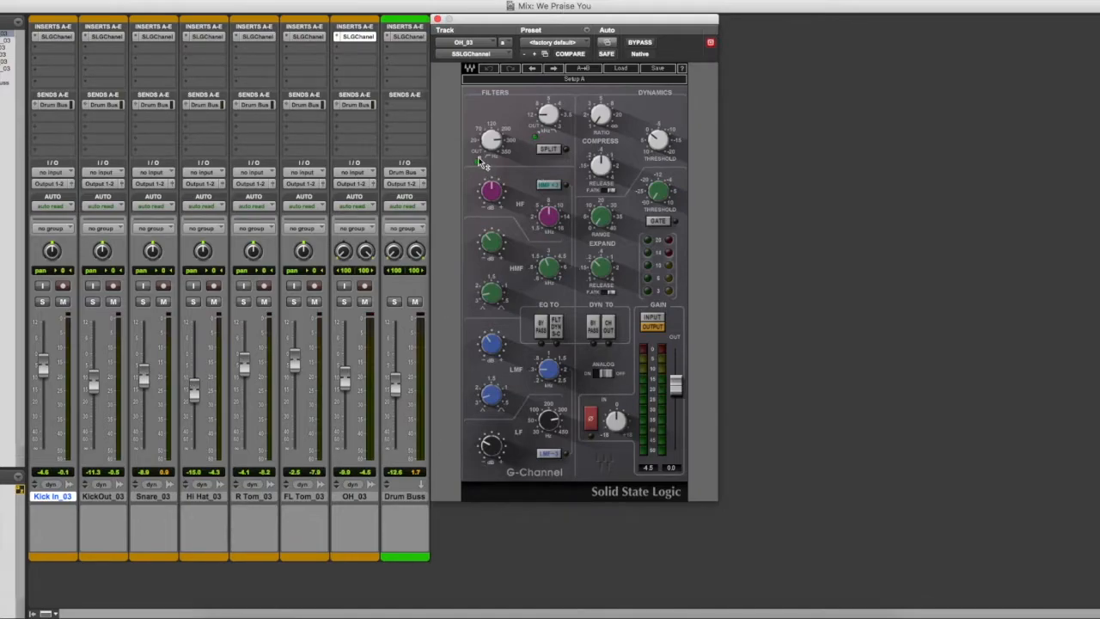
{"action": "mouse_move", "coordinate": [481, 163]}
{"action": "mouse_move", "coordinate": [549, 370]}
{"action": "mouse_move", "coordinate": [550, 268]}
{"action": "left_click", "coordinate": [356, 37]}
{"action": "left_click", "coordinate": [351, 40]}
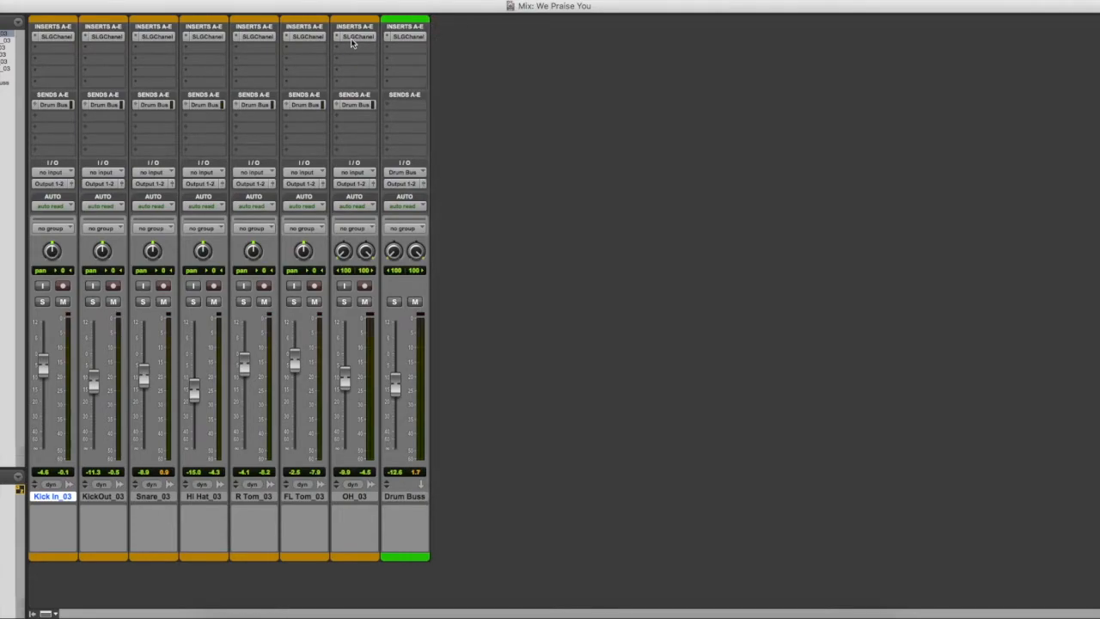
- Review the HMF and LMF frequencies and the HF gain in the Hi Hat_03 SSLGChannel plug-in, then close it
{"action": "left_click", "coordinate": [204, 38]}
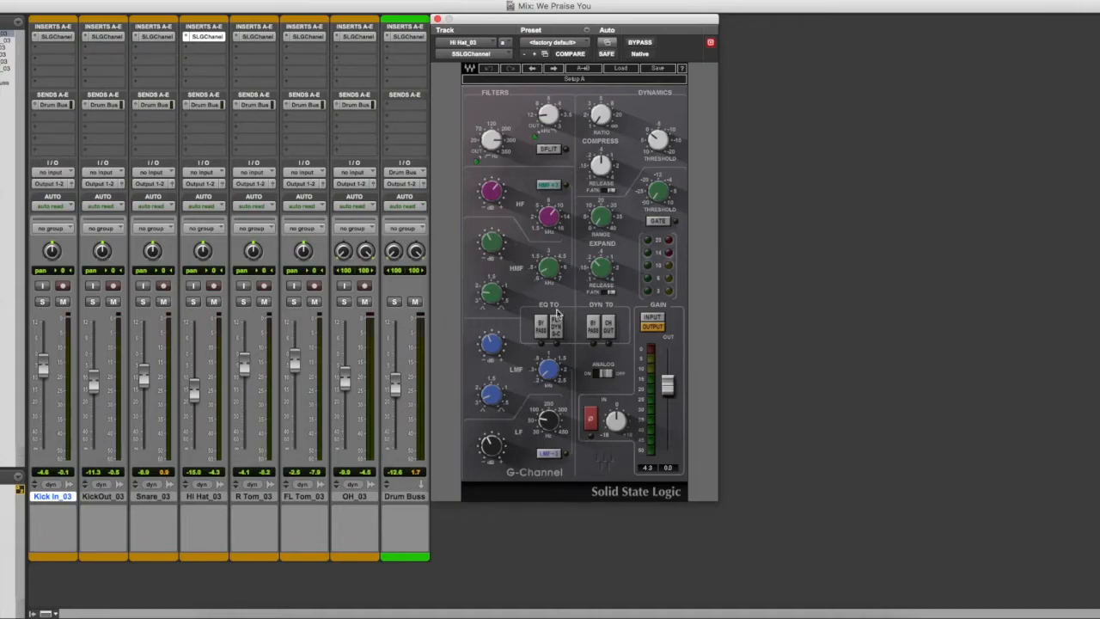
{"action": "left_click_drag", "start_coordinate": [550, 271], "coordinate": [550, 269]}
{"action": "left_click_drag", "start_coordinate": [554, 388], "coordinate": [554, 386]}
{"action": "left_click", "coordinate": [492, 191]}
{"action": "left_click", "coordinate": [437, 19]}
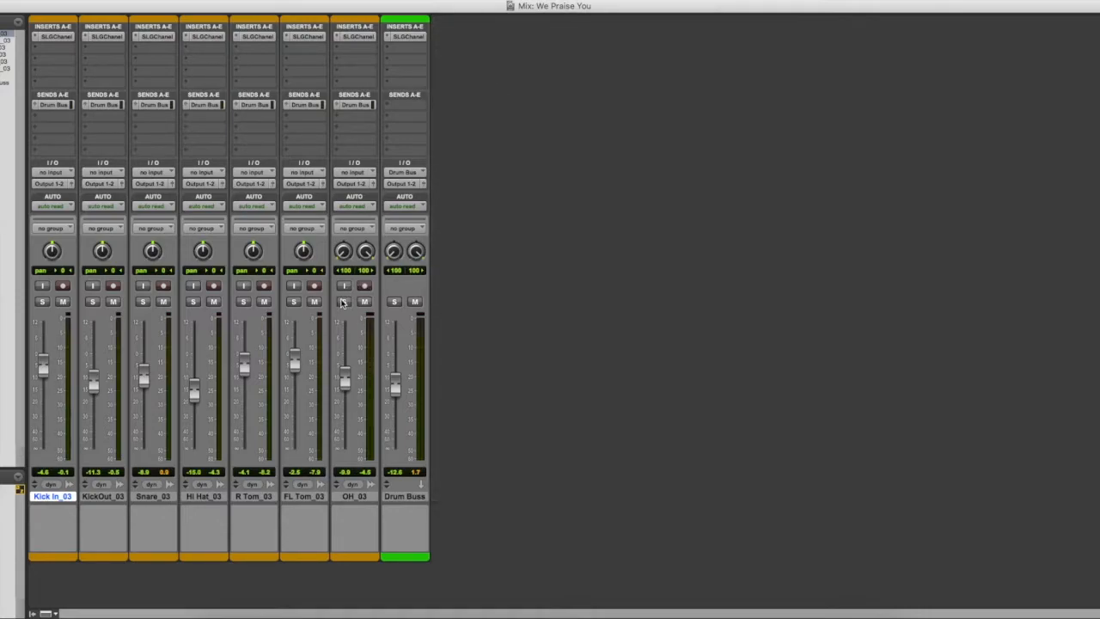
- Solo OH_03, raise its volume to -1.1 dB and listen to the overheads through bar 29, then stop playback
{"action": "left_click", "coordinate": [343, 303]}
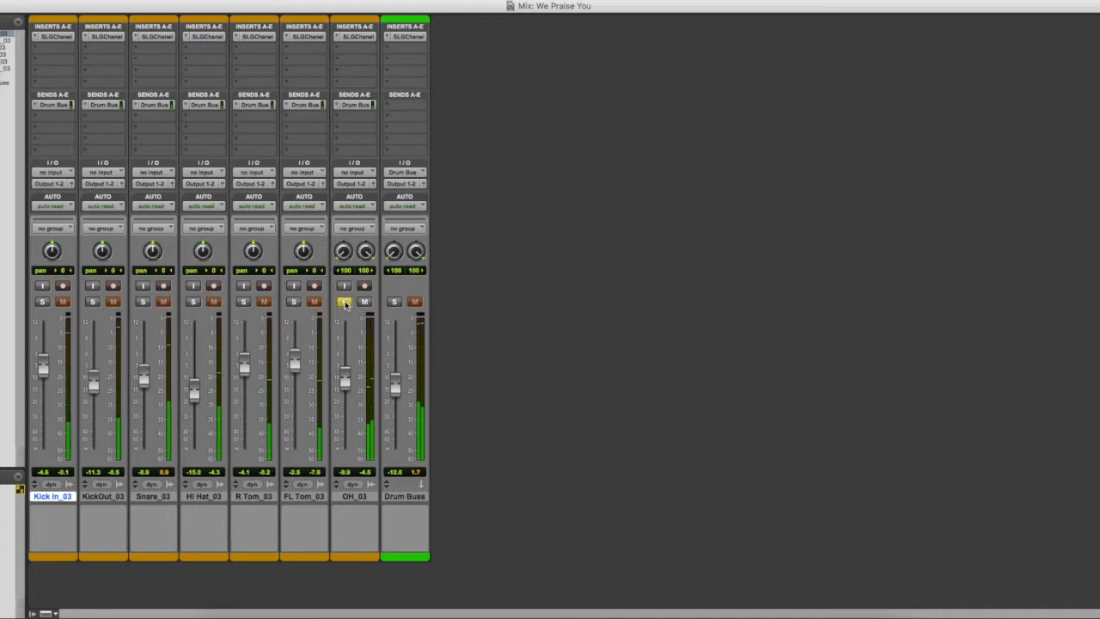
{"action": "left_click_drag", "start_coordinate": [344, 379], "coordinate": [346, 370]}
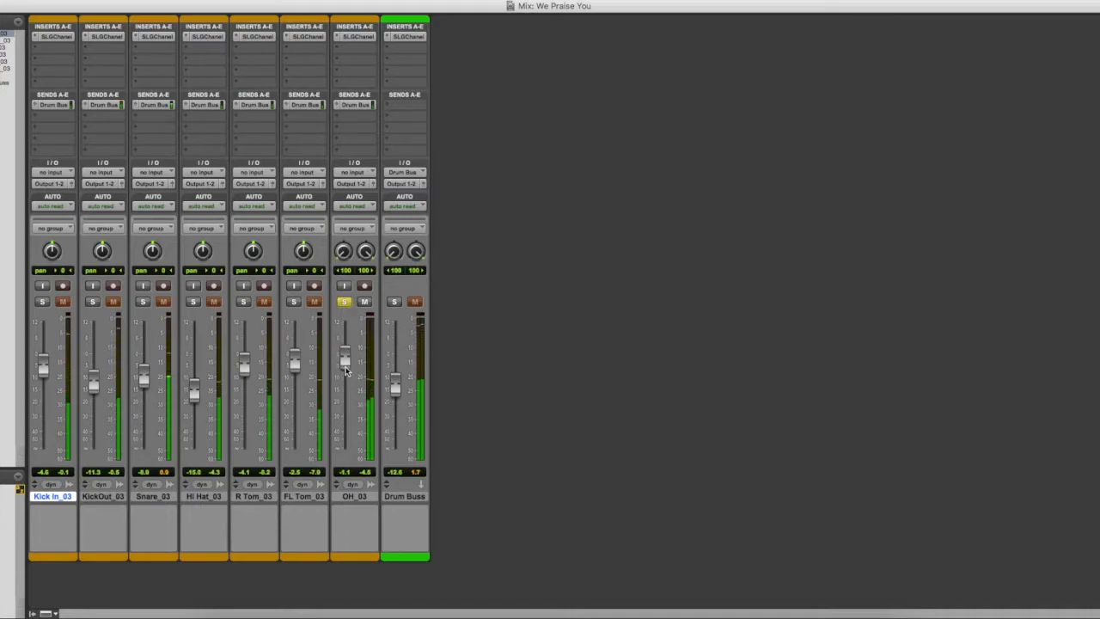
{"action": "key", "text": "super+="}
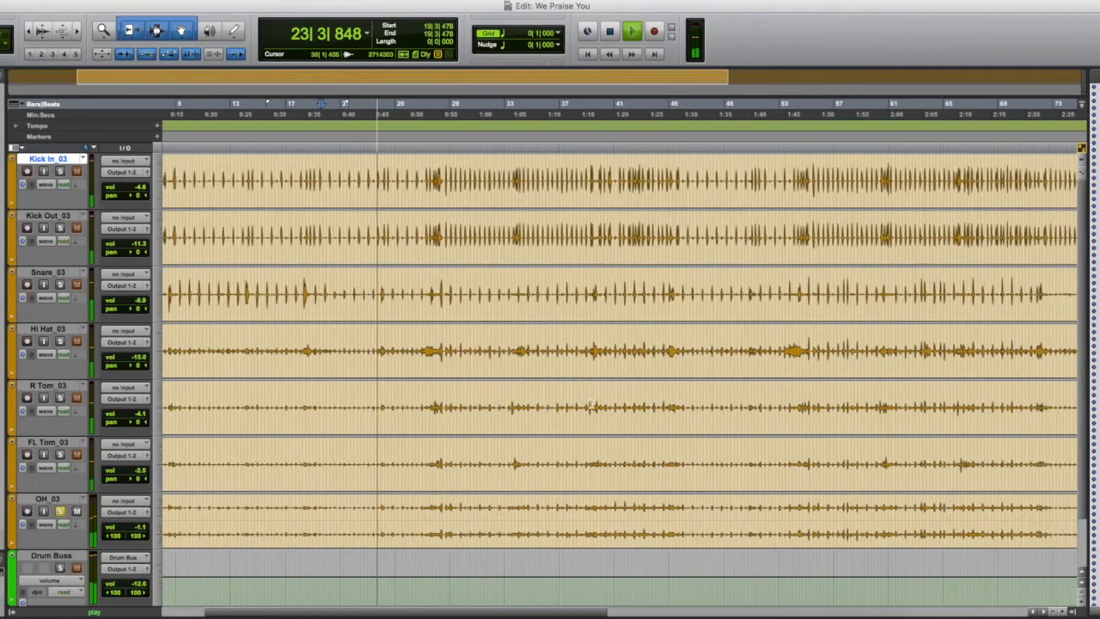
{"action": "scroll", "coordinate": [551, 400], "scroll_direction": "left", "scroll_amount": 6}
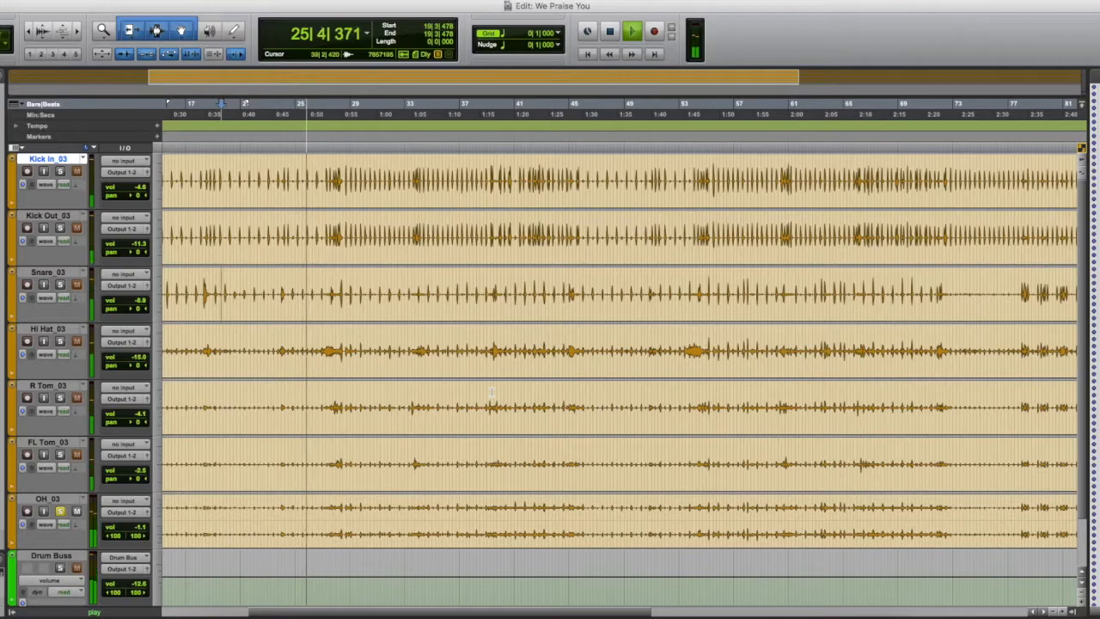
{"action": "scroll", "coordinate": [492, 392], "scroll_direction": "right", "scroll_amount": 4}
{"action": "scroll", "coordinate": [491, 392], "scroll_direction": "left", "scroll_amount": 5}
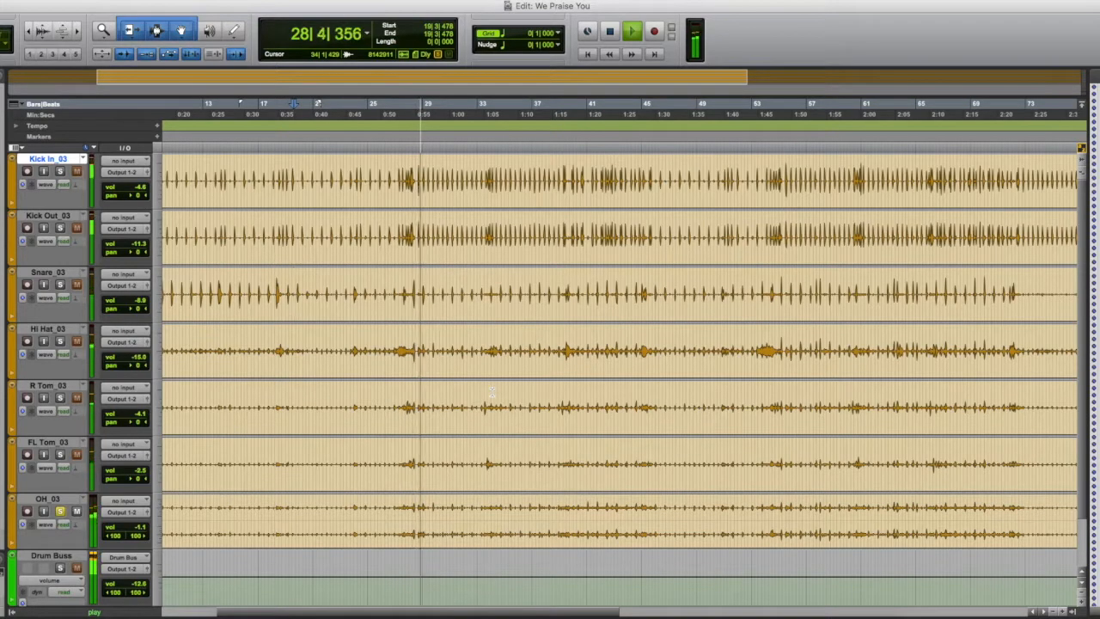
{"action": "key", "text": "space"}
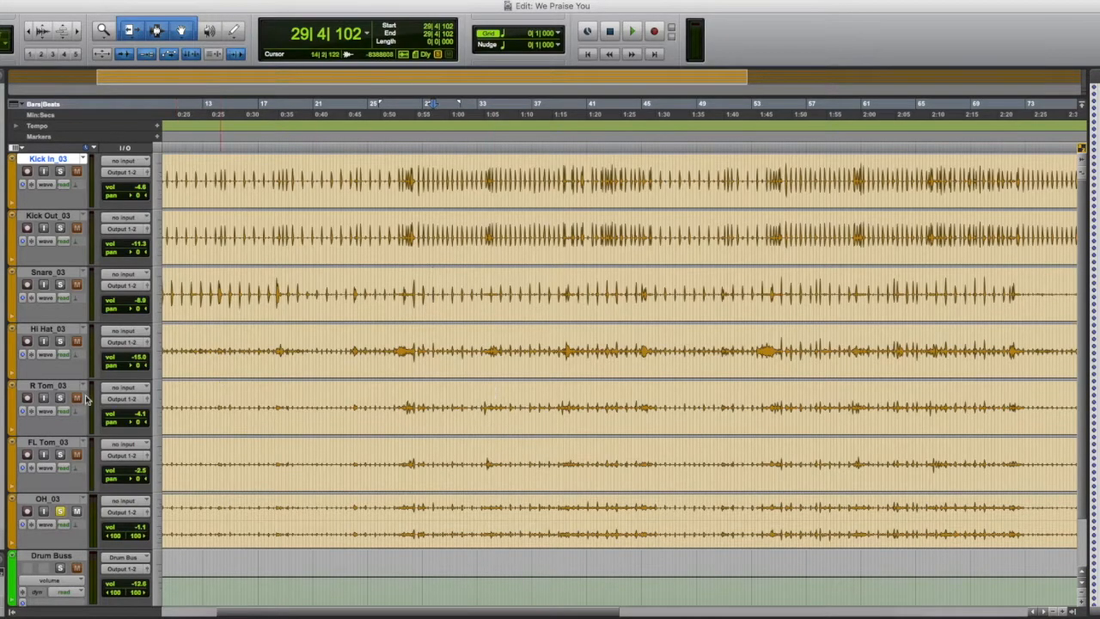
- Solo Hi Hat_03 instead of OH_03, play from bar 29 and raise the hi-hat's volume to -5.4 dB
{"action": "left_click", "coordinate": [60, 512]}
{"action": "left_click", "coordinate": [60, 340]}
{"action": "left_click", "coordinate": [425, 349]}
{"action": "key", "text": "space"}
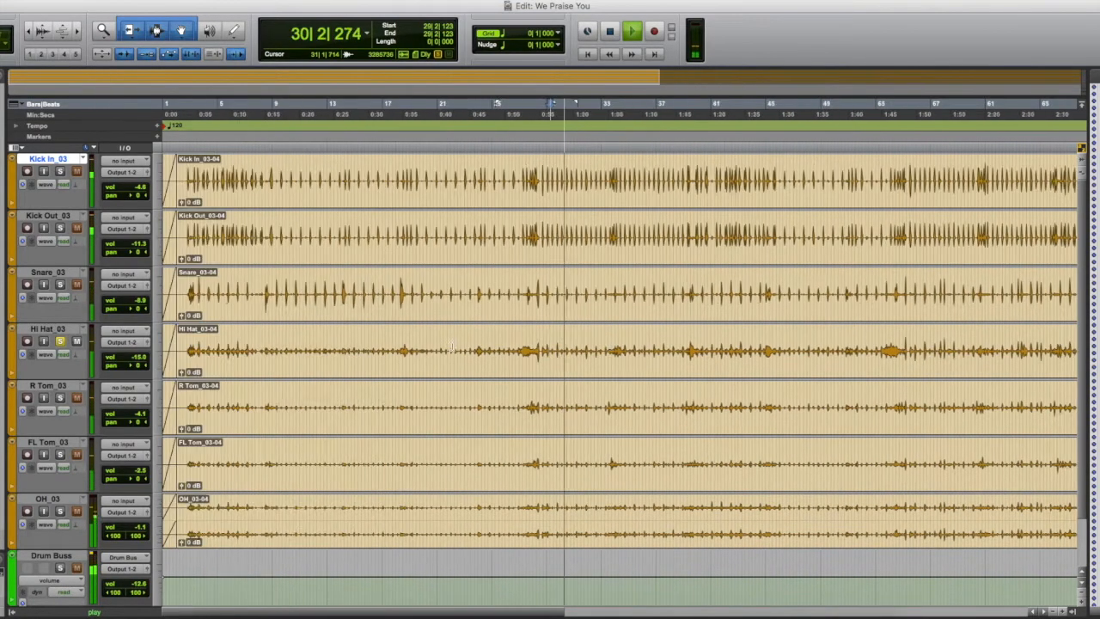
{"action": "key", "text": "super+equal"}
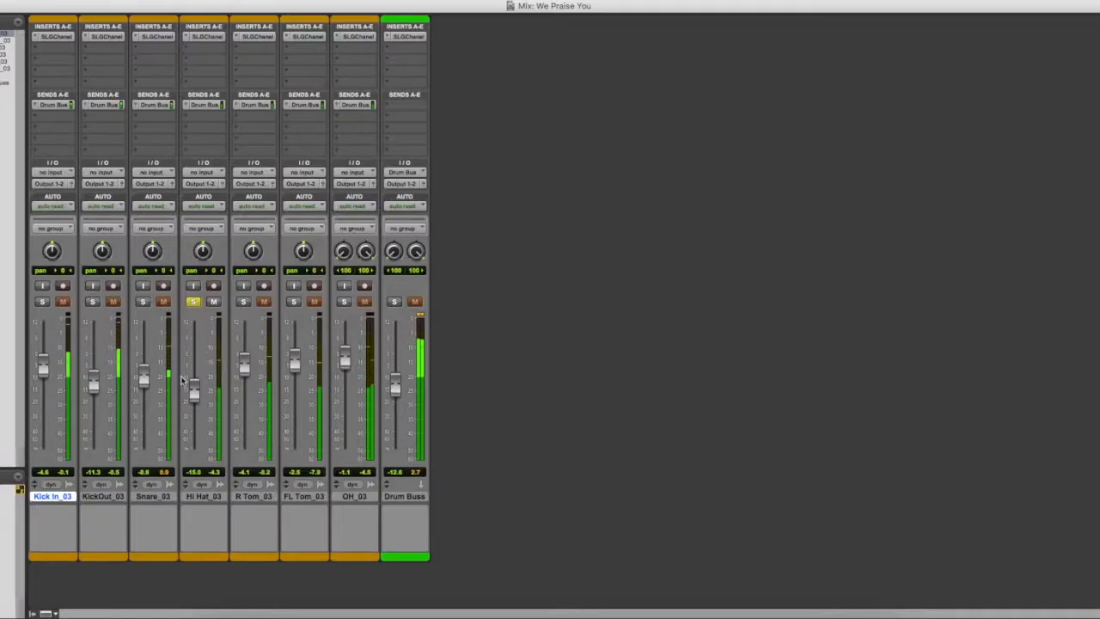
{"action": "left_click_drag", "start_coordinate": [194, 391], "coordinate": [196, 369]}
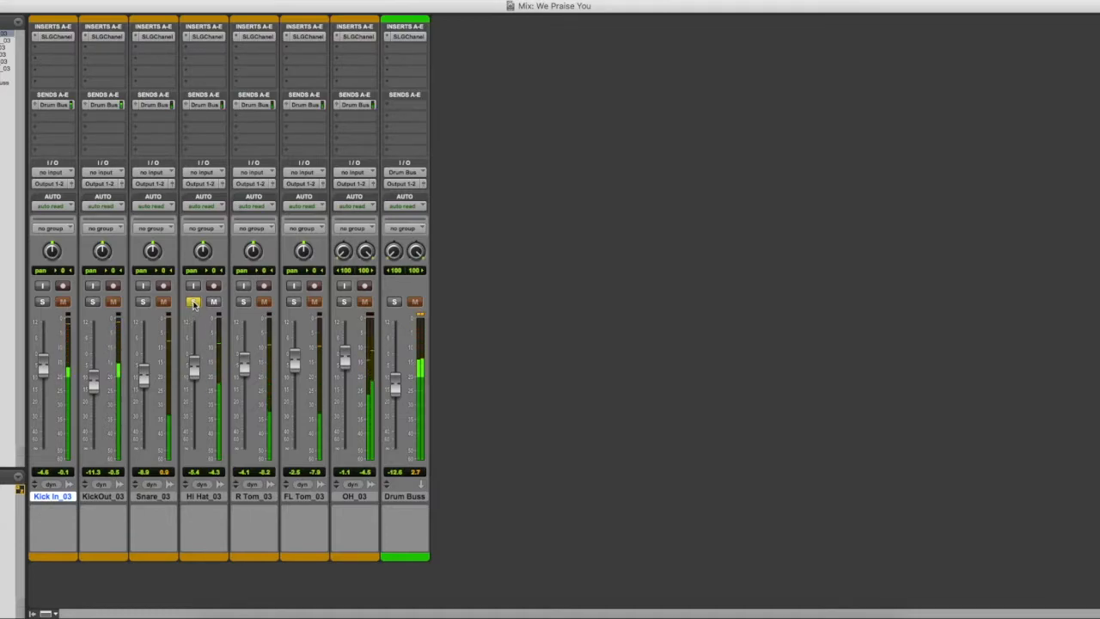
- Unsolo Hi Hat_03, then lower its volume to -18.5 dB and OH_03's to -2.7 dB
{"action": "left_click", "coordinate": [194, 302]}
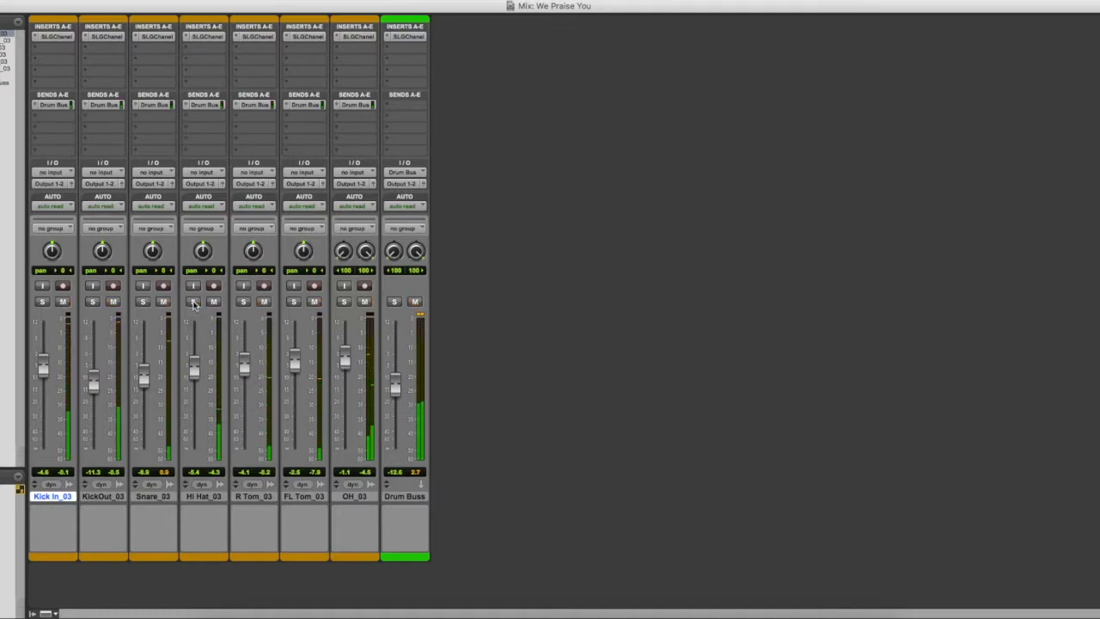
{"action": "left_click_drag", "start_coordinate": [195, 373], "coordinate": [193, 400]}
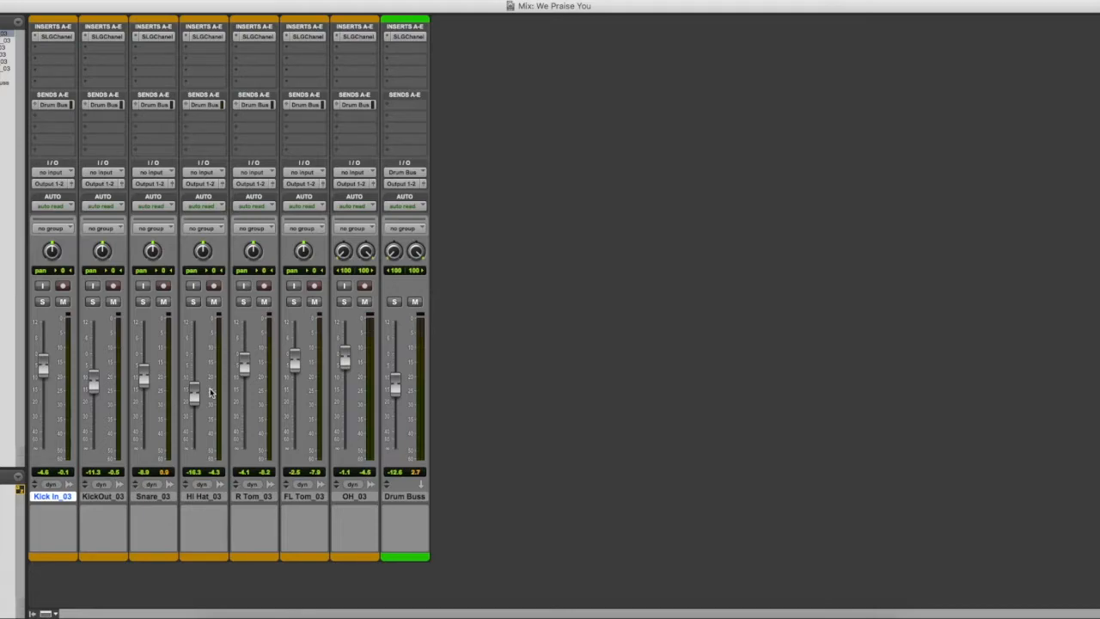
{"action": "left_click_drag", "start_coordinate": [193, 396], "coordinate": [193, 403]}
{"action": "left_click_drag", "start_coordinate": [343, 359], "coordinate": [344, 364]}
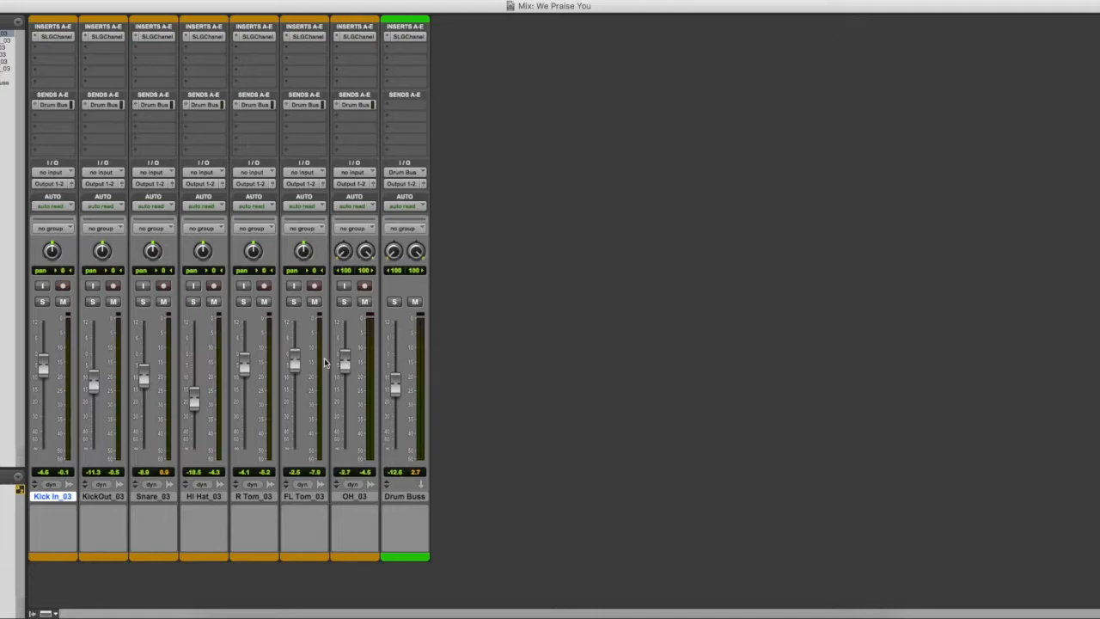
- Solo R Tom_03 in the Edit window and listen to it around bar 34, then stop playback
{"action": "key", "text": "super+equal"}
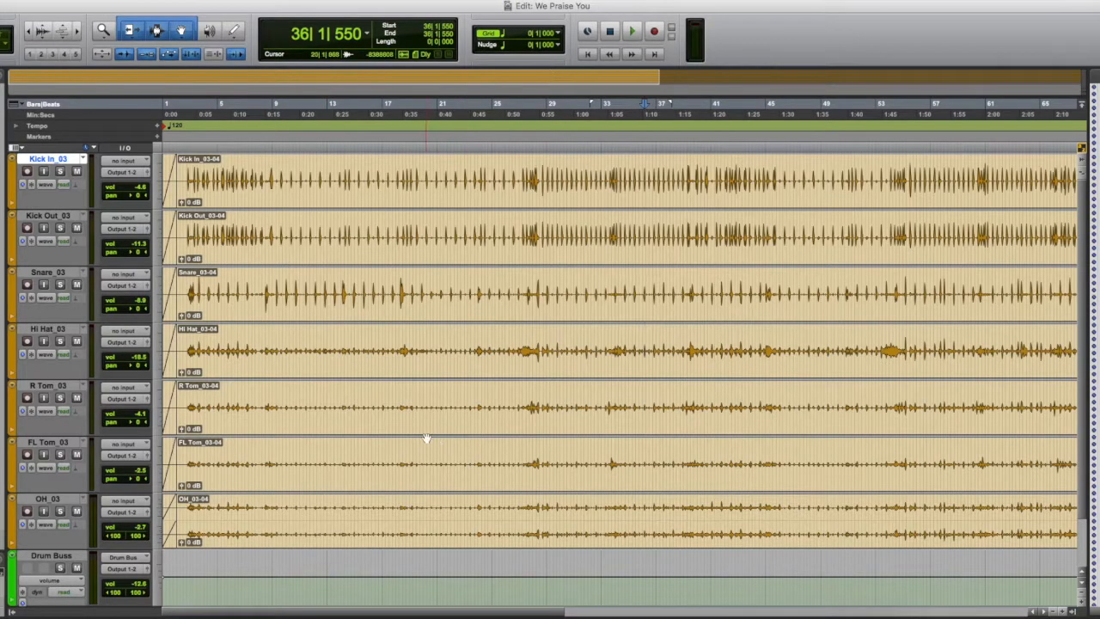
{"action": "scroll", "coordinate": [424, 436], "scroll_direction": "left", "scroll_amount": 2}
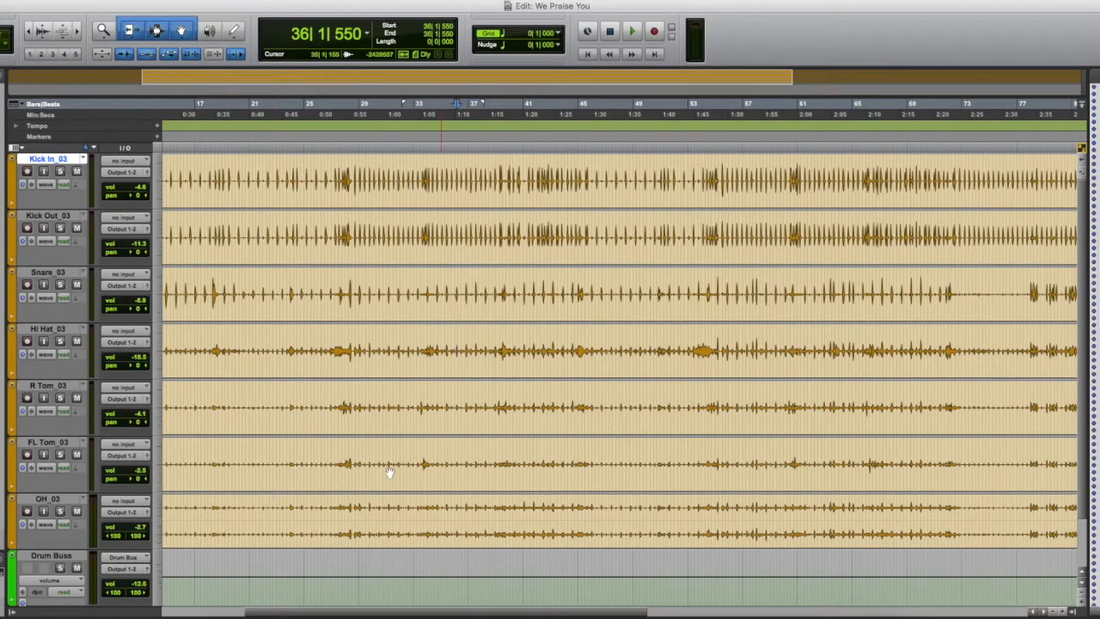
{"action": "scroll", "coordinate": [503, 470], "scroll_direction": "right", "scroll_amount": 10}
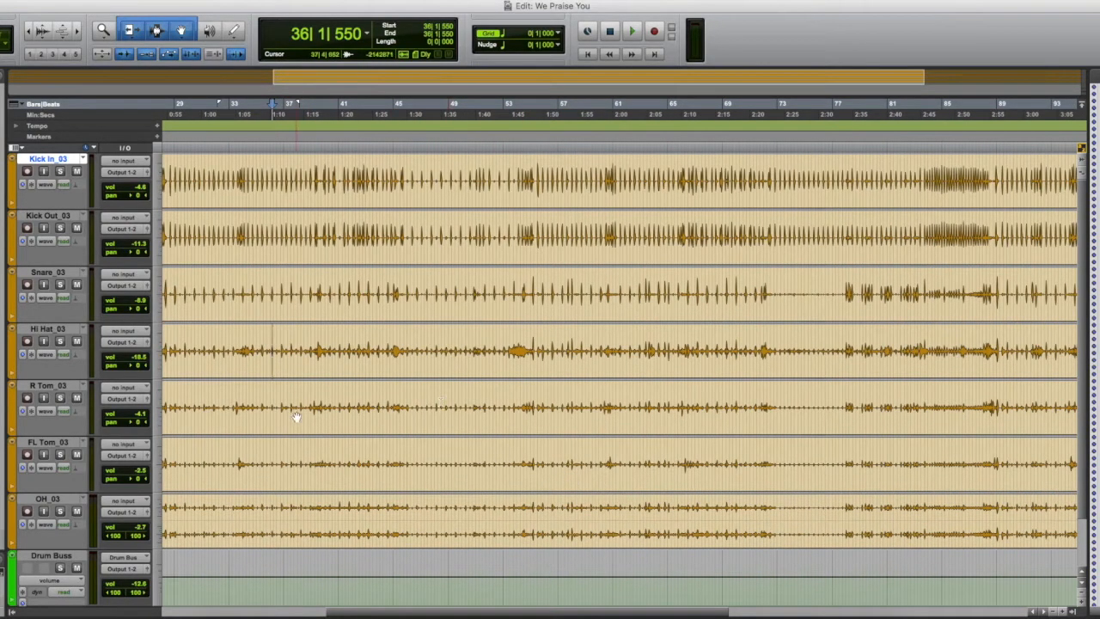
{"action": "left_click", "coordinate": [59, 398]}
{"action": "left_click_drag", "start_coordinate": [221, 419], "coordinate": [513, 426]}
{"action": "key", "text": "space"}
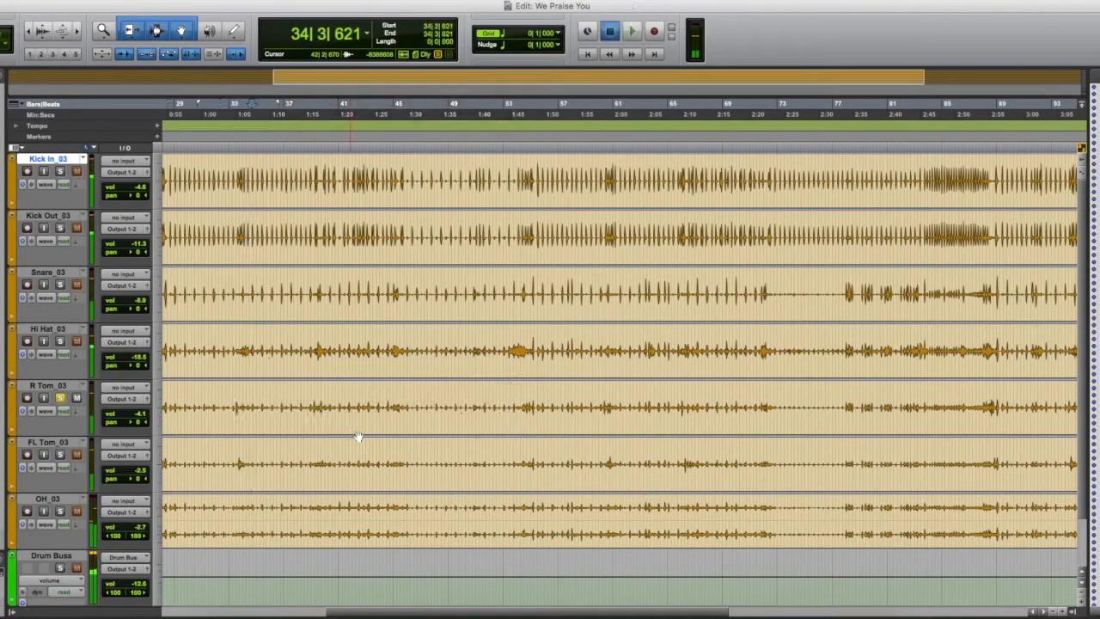
{"action": "key", "text": "space"}
- Listen to the soloed R Tom_03 from bar 88, then stop playback and unsolo the track
{"action": "scroll", "coordinate": [424, 404], "scroll_direction": "right", "scroll_amount": 8}
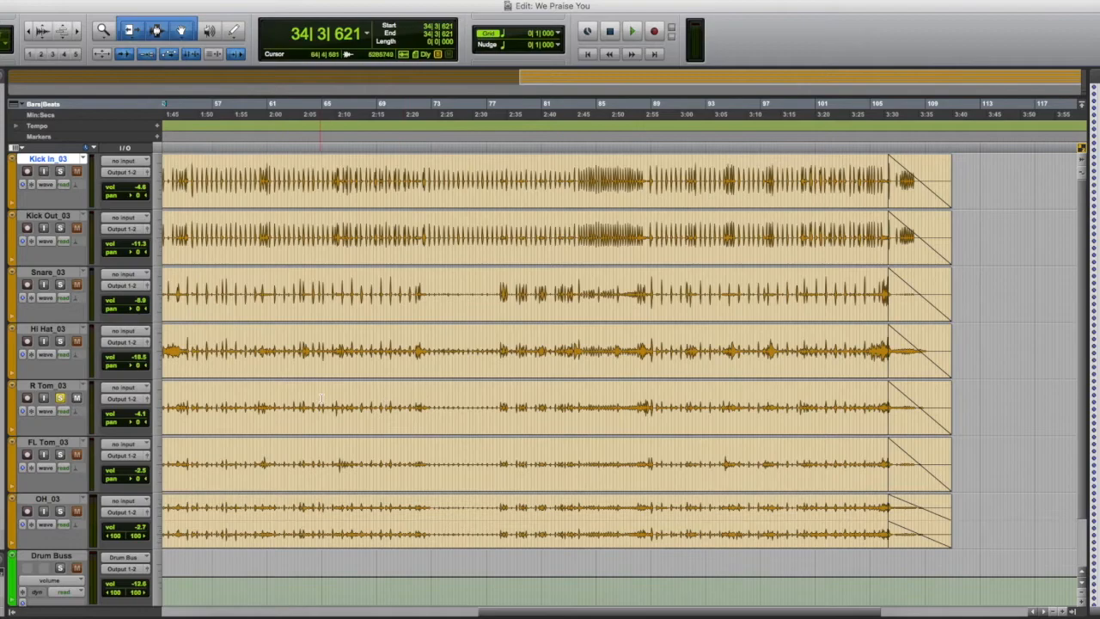
{"action": "scroll", "coordinate": [319, 397], "scroll_direction": "left", "scroll_amount": 16}
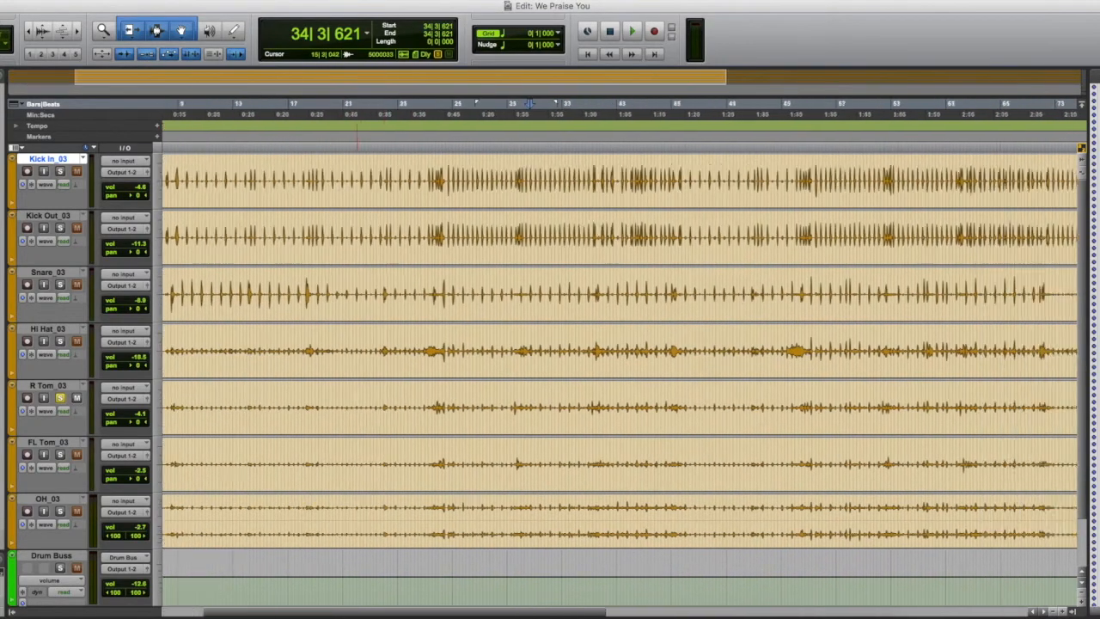
{"action": "scroll", "coordinate": [347, 398], "scroll_direction": "right", "scroll_amount": 20}
{"action": "left_click", "coordinate": [498, 403]}
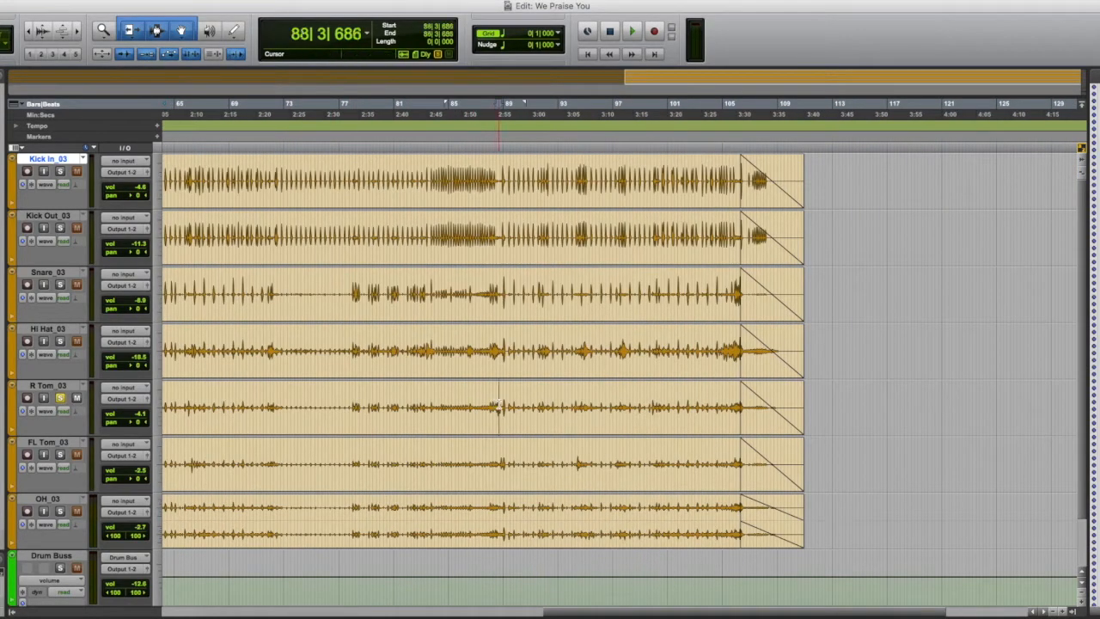
{"action": "key", "text": "space"}
{"action": "key", "text": "space"}
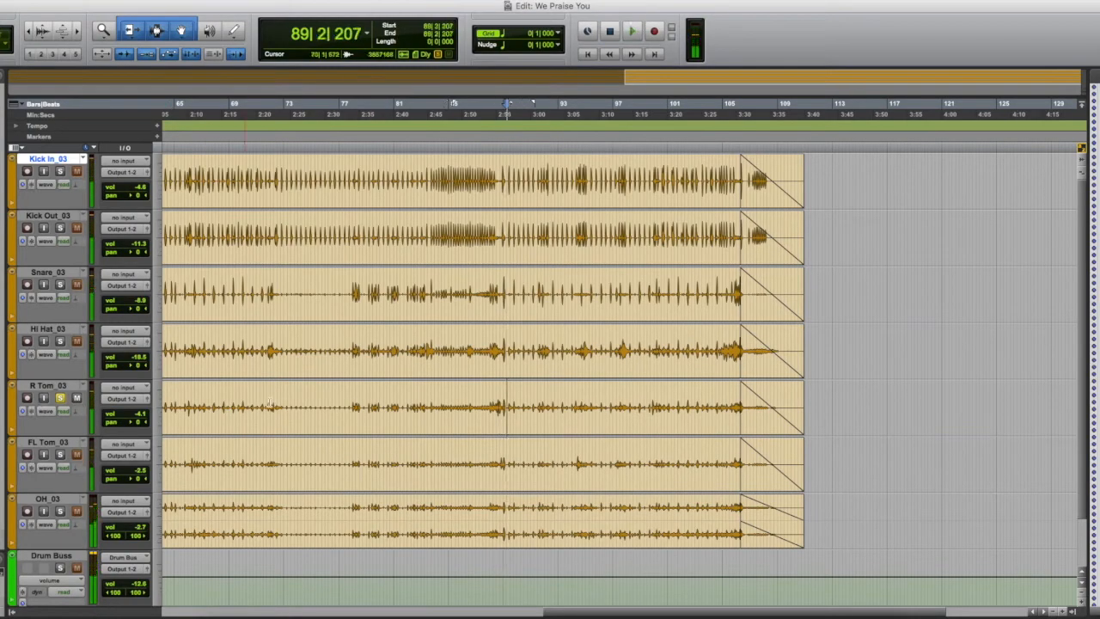
{"action": "left_click", "coordinate": [60, 398]}
- Audition FL Tom_03 in solo from bar 93, select its hit around bar 94, and unsolo the track
{"action": "left_click", "coordinate": [60, 455]}
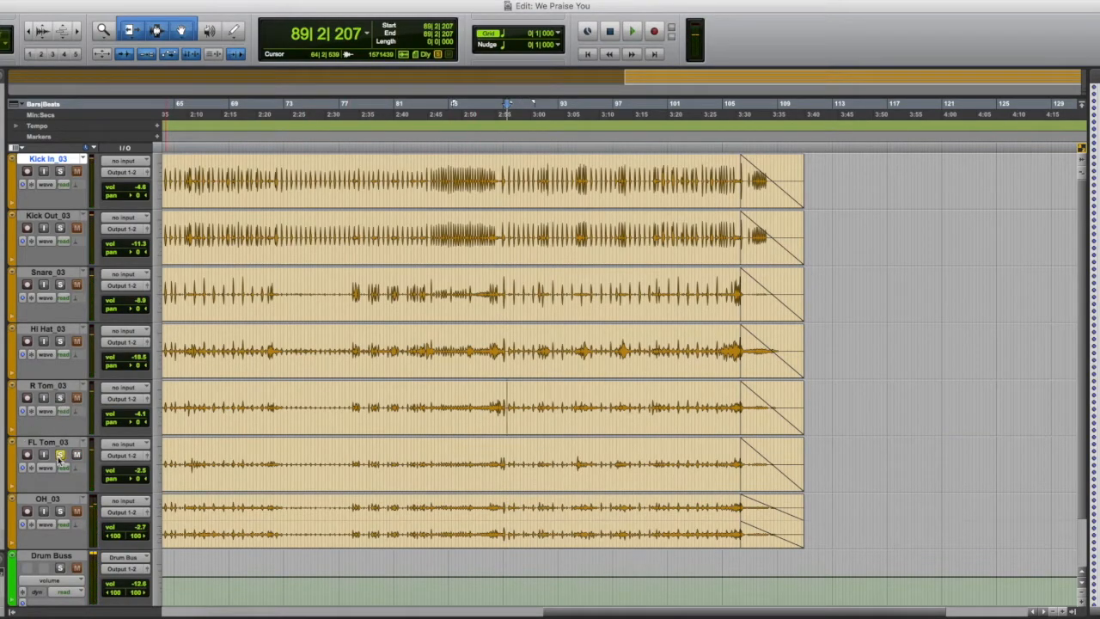
{"action": "left_click", "coordinate": [571, 468]}
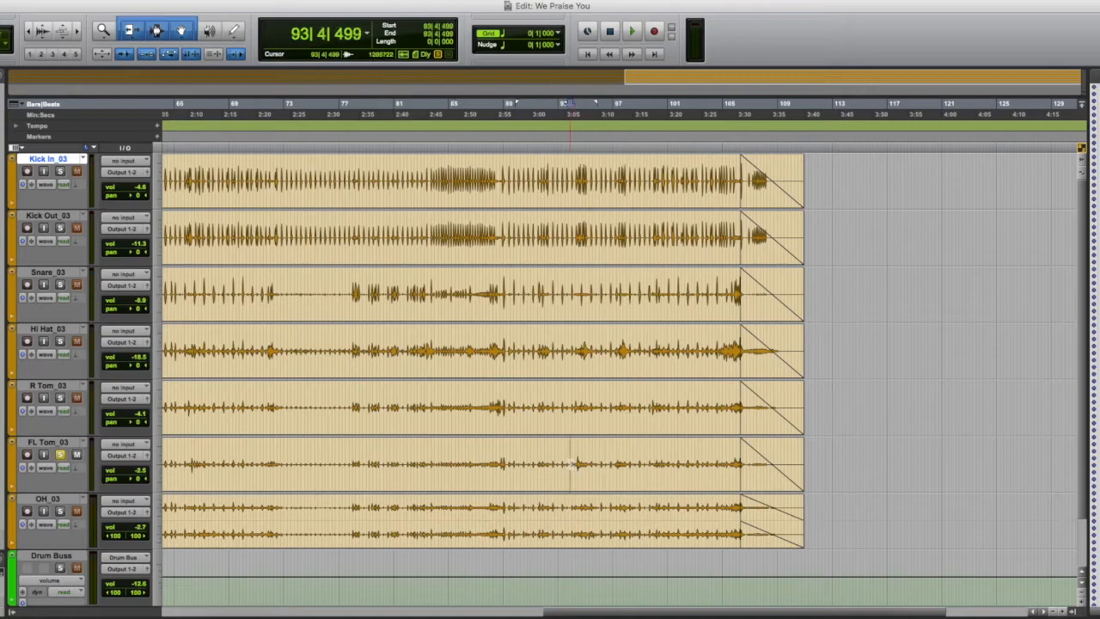
{"action": "key", "text": "space"}
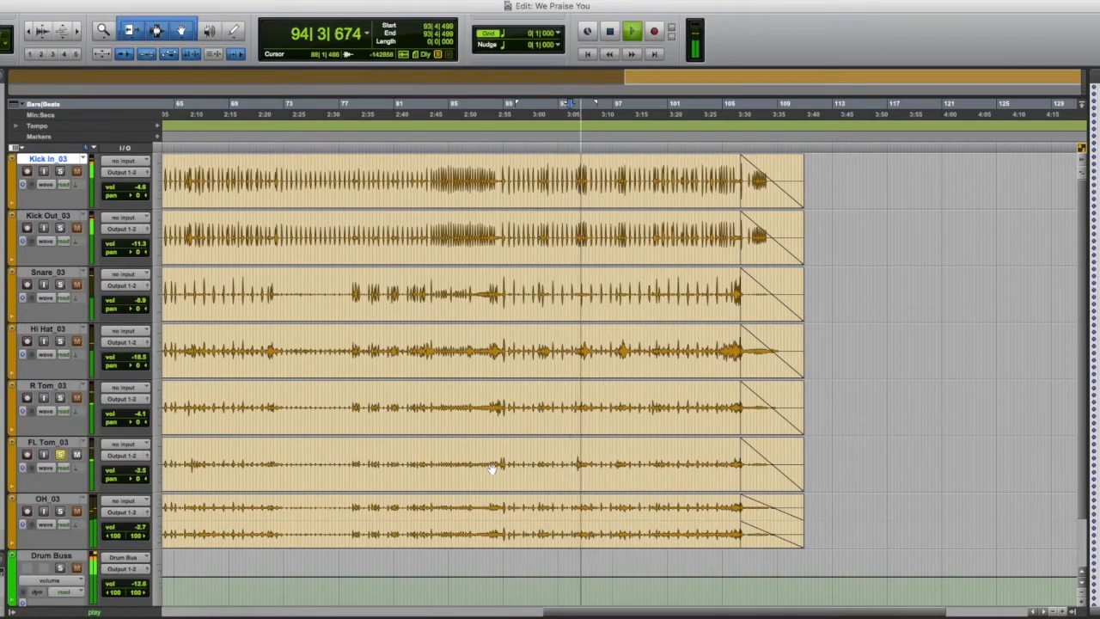
{"action": "key", "text": "space"}
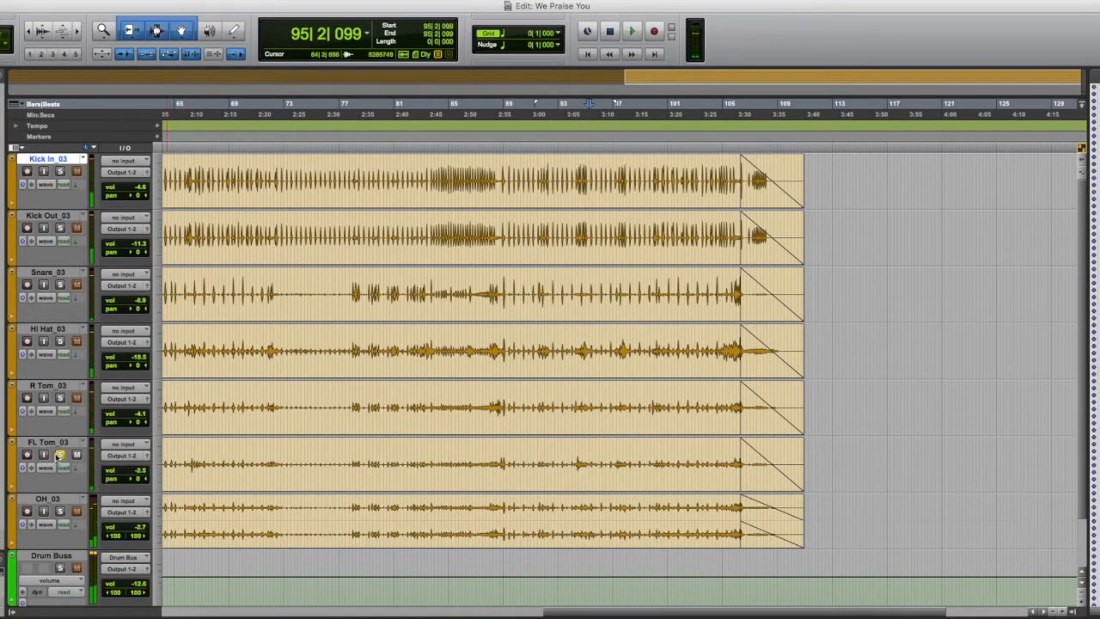
{"action": "left_click_drag", "start_coordinate": [573, 464], "coordinate": [586, 464]}
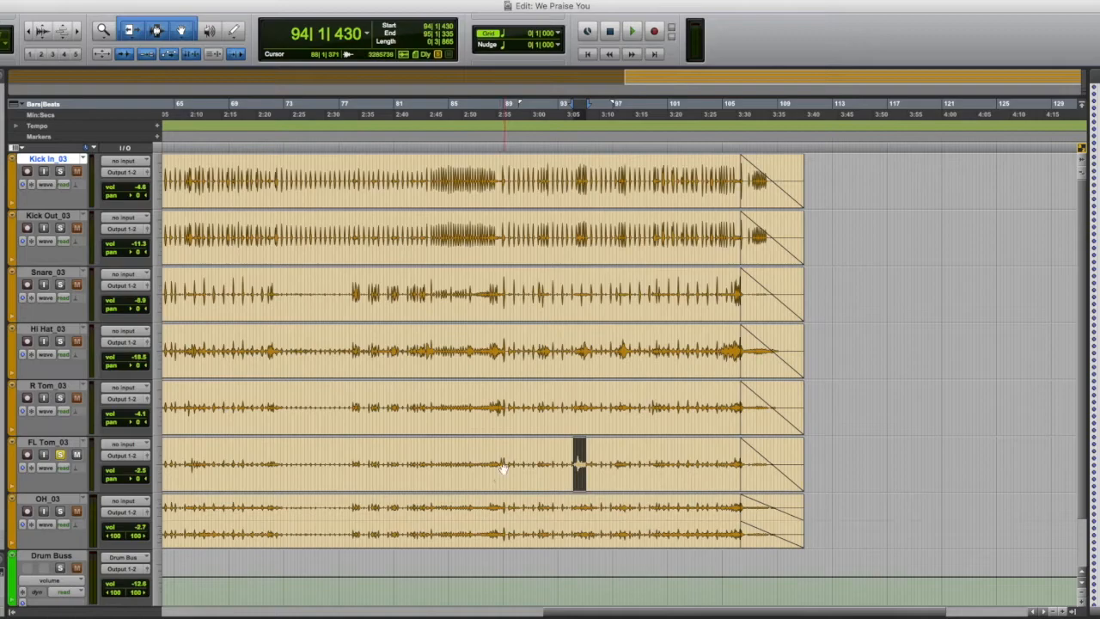
{"action": "left_click", "coordinate": [60, 455]}
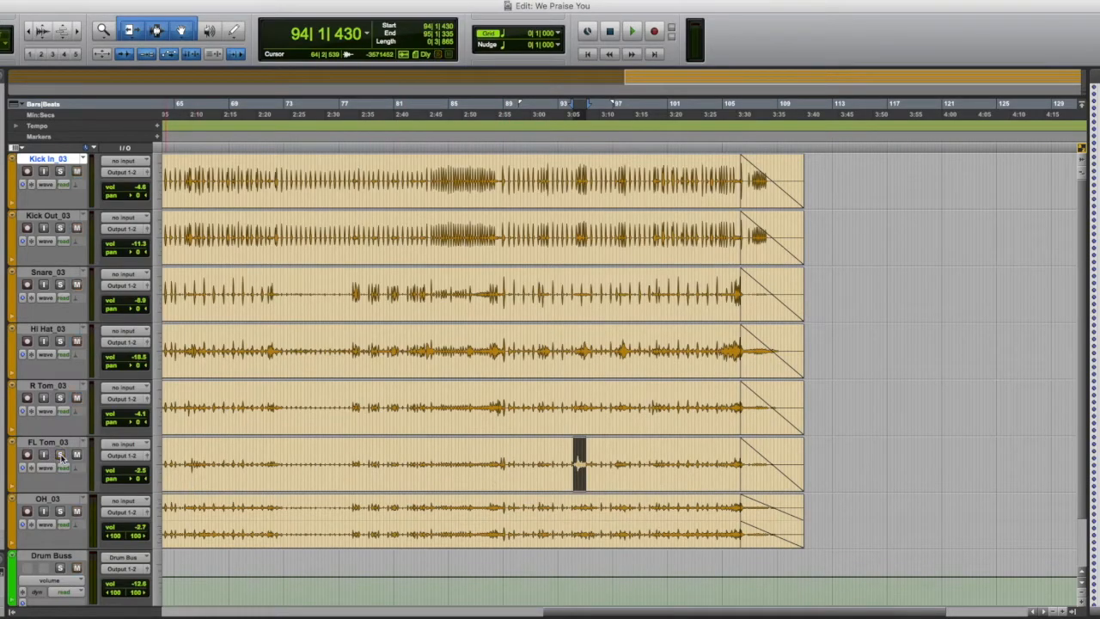
- Highlight the FL Tom_03 stretch from bar 70 to bar 83, then place the edit cursor at bar 70
{"action": "left_click", "coordinate": [581, 469]}
{"action": "left_click_drag", "start_coordinate": [436, 464], "coordinate": [250, 464]}
{"action": "scroll", "coordinate": [262, 455], "scroll_direction": "left", "scroll_amount": 2}
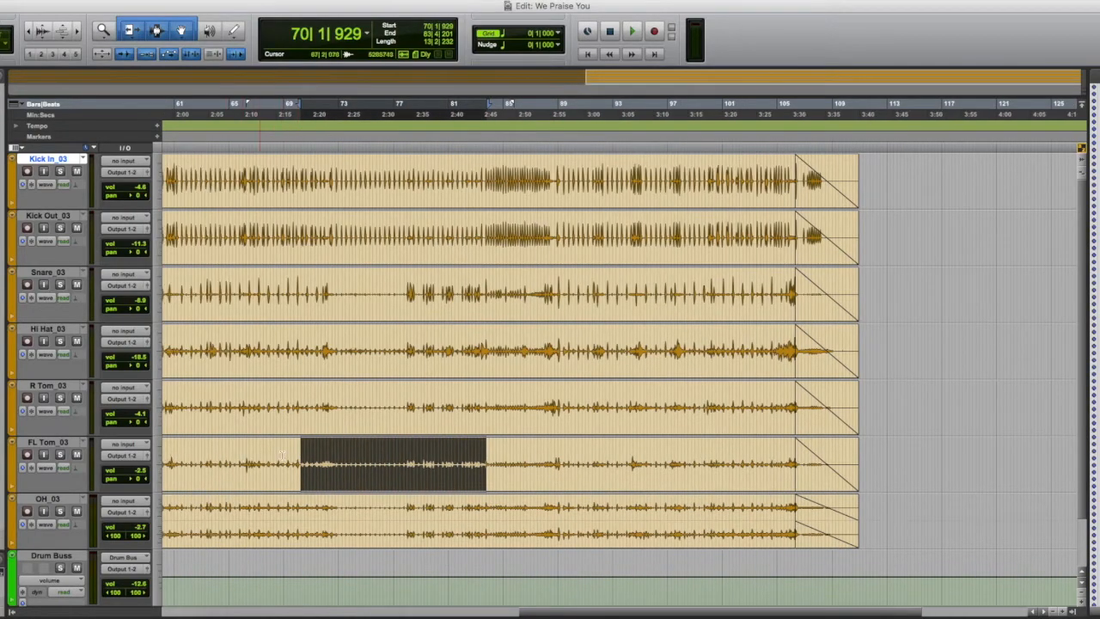
{"action": "left_click", "coordinate": [344, 465]}
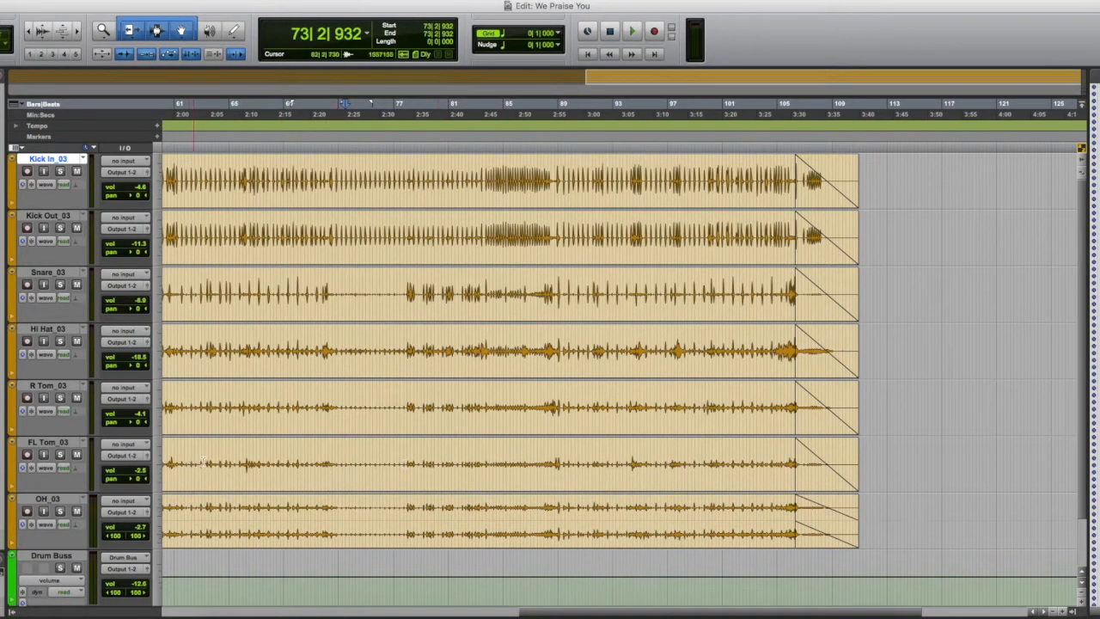
{"action": "left_click", "coordinate": [299, 464]}
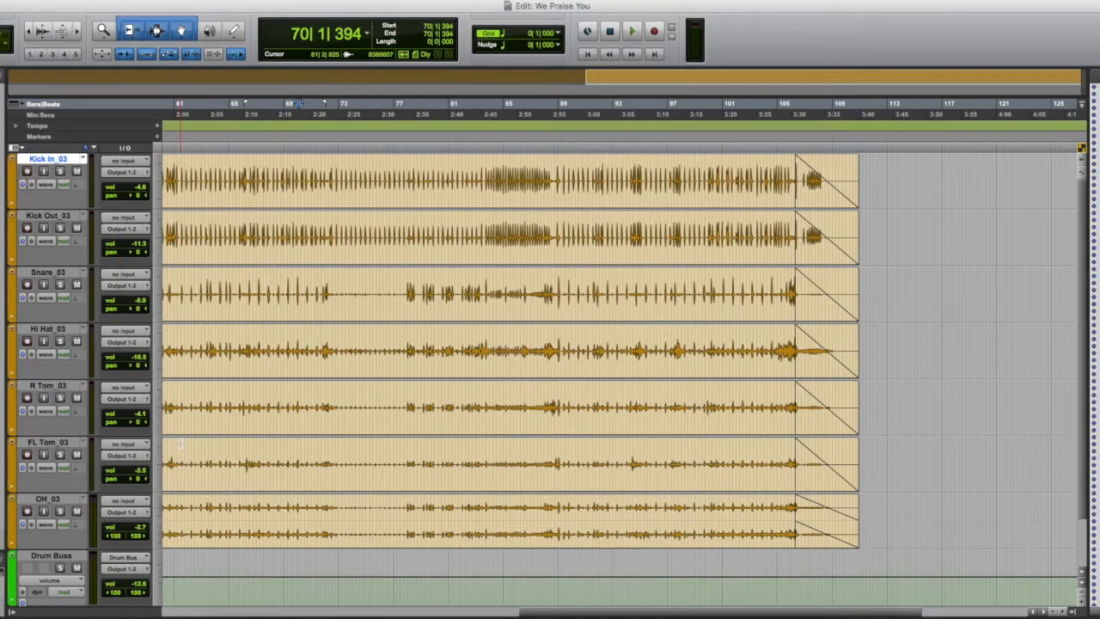
- Highlight the R Tom_03 stretch from bar 7 to bar 30, then place the edit cursor at bar 14
{"action": "scroll", "coordinate": [107, 443], "scroll_direction": "left", "scroll_amount": 10}
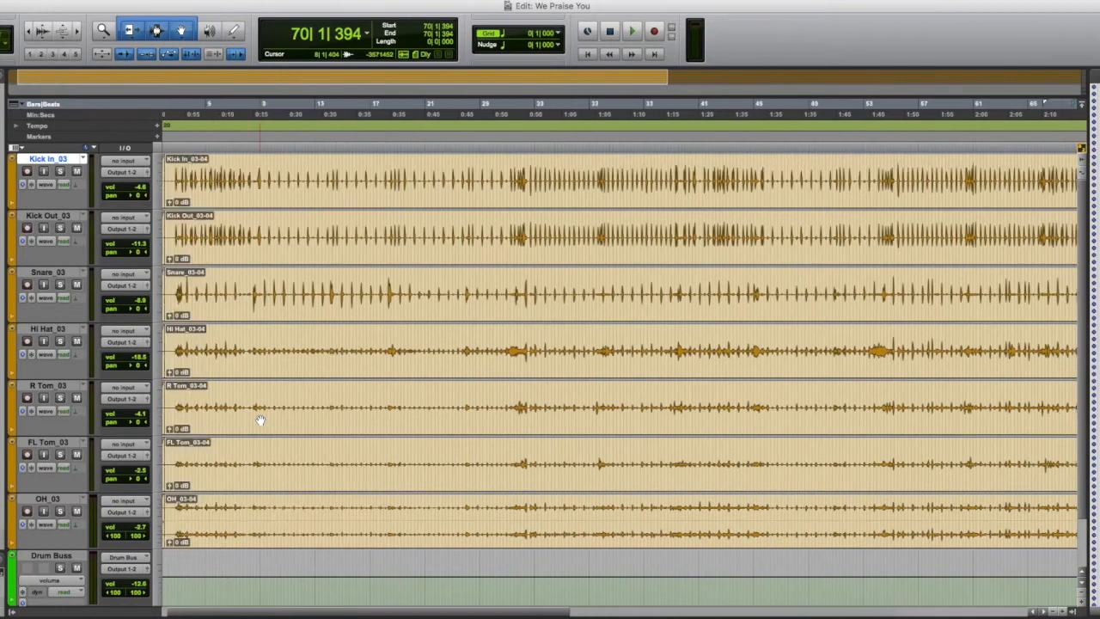
{"action": "left_click_drag", "start_coordinate": [253, 411], "coordinate": [378, 409]}
{"action": "left_click", "coordinate": [394, 406]}
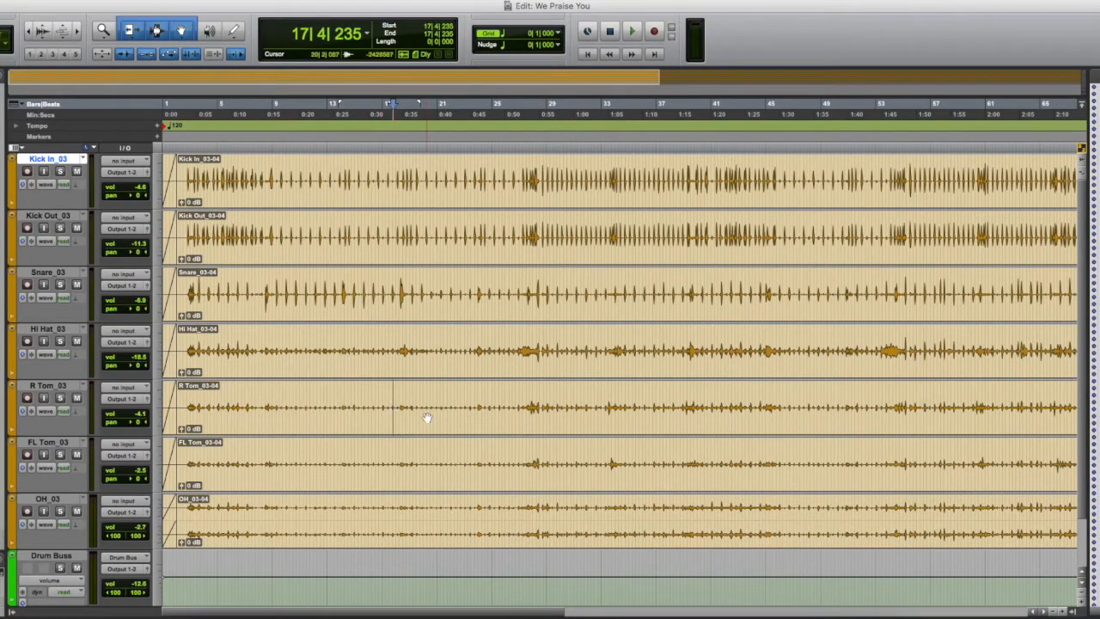
{"action": "left_click_drag", "start_coordinate": [561, 407], "coordinate": [265, 404]}
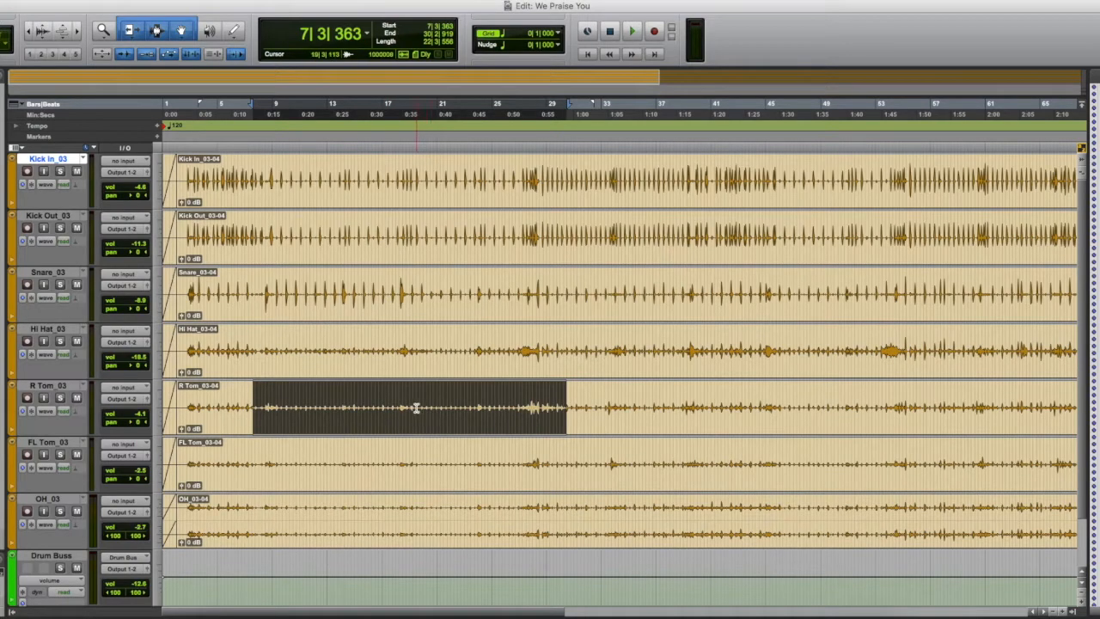
{"action": "left_click", "coordinate": [352, 408]}
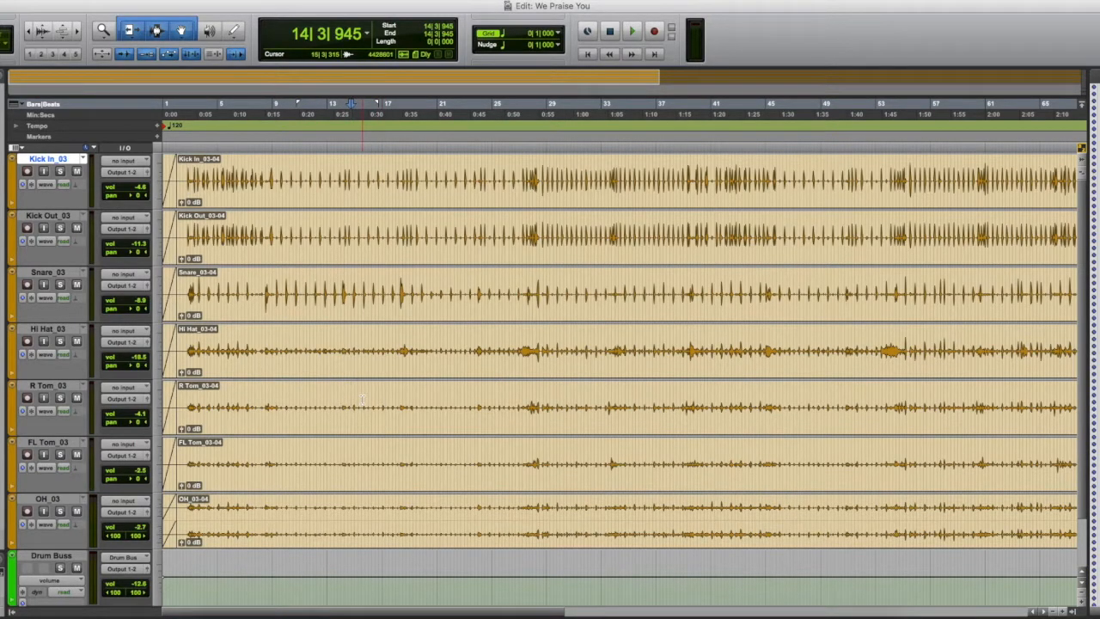
- Mute Drum Buss in the Mix window and bypass all SSLGChannel inserts and Drum Bus sends to hear the unprocessed drums
{"action": "key", "text": "super+equal"}
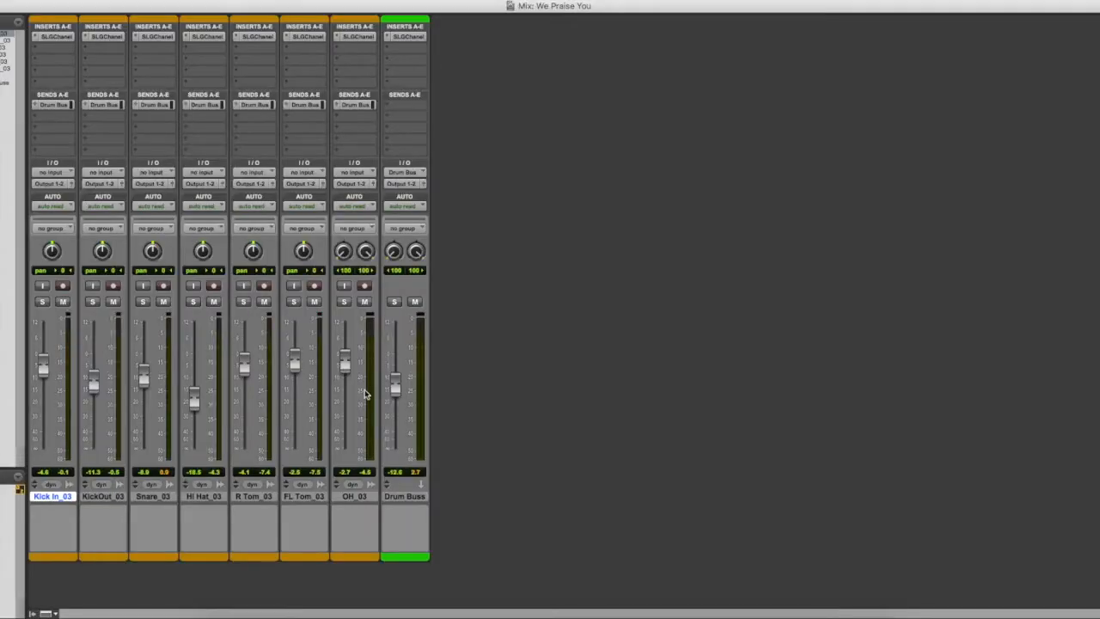
{"action": "left_click_drag", "start_coordinate": [80, 4], "coordinate": [78, 5]}
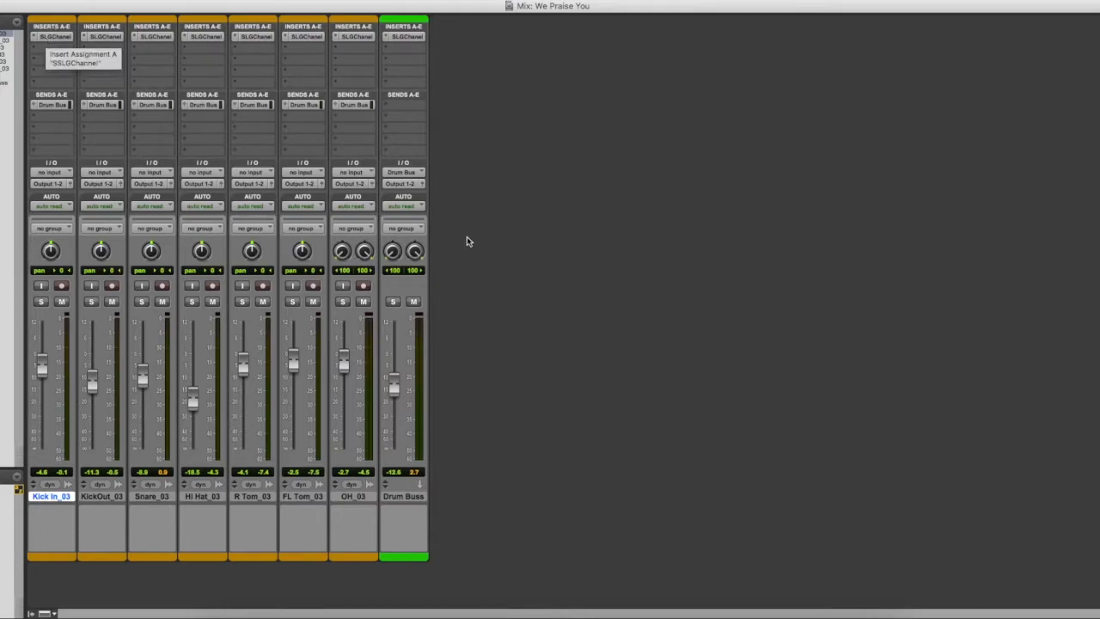
{"action": "left_click", "coordinate": [413, 302]}
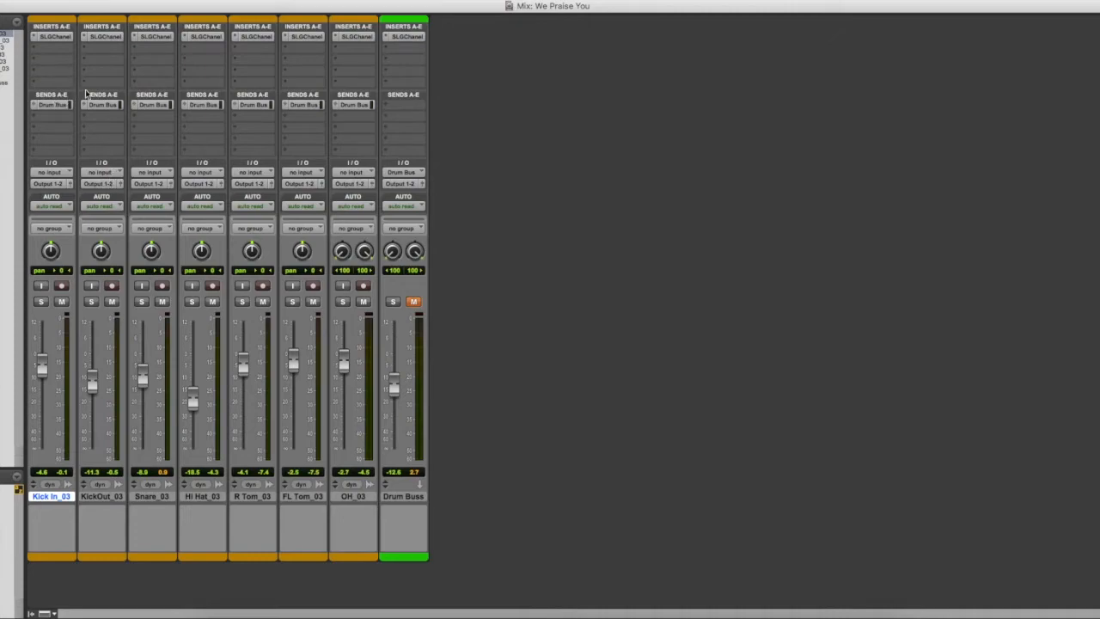
{"action": "left_click", "coordinate": [53, 37], "text": "alt+super"}
{"action": "left_click", "coordinate": [54, 105], "text": "alt+super"}
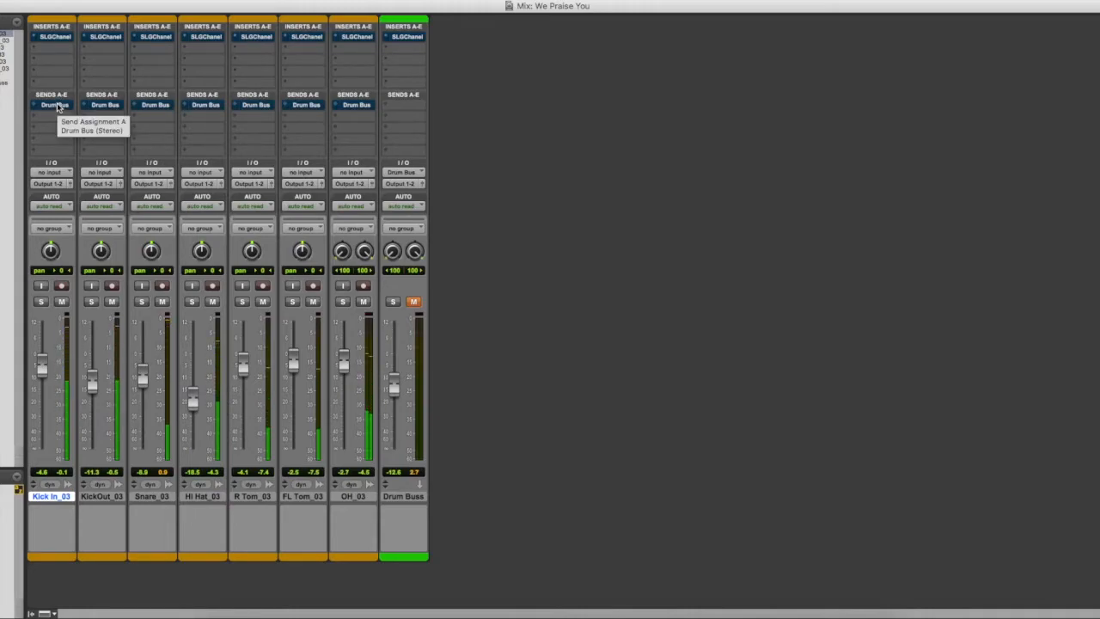
- Unmute Drum Buss and reactivate the Drum Bus sends and the SSLGChannel inserts on all tracks
{"action": "left_click", "coordinate": [413, 303]}
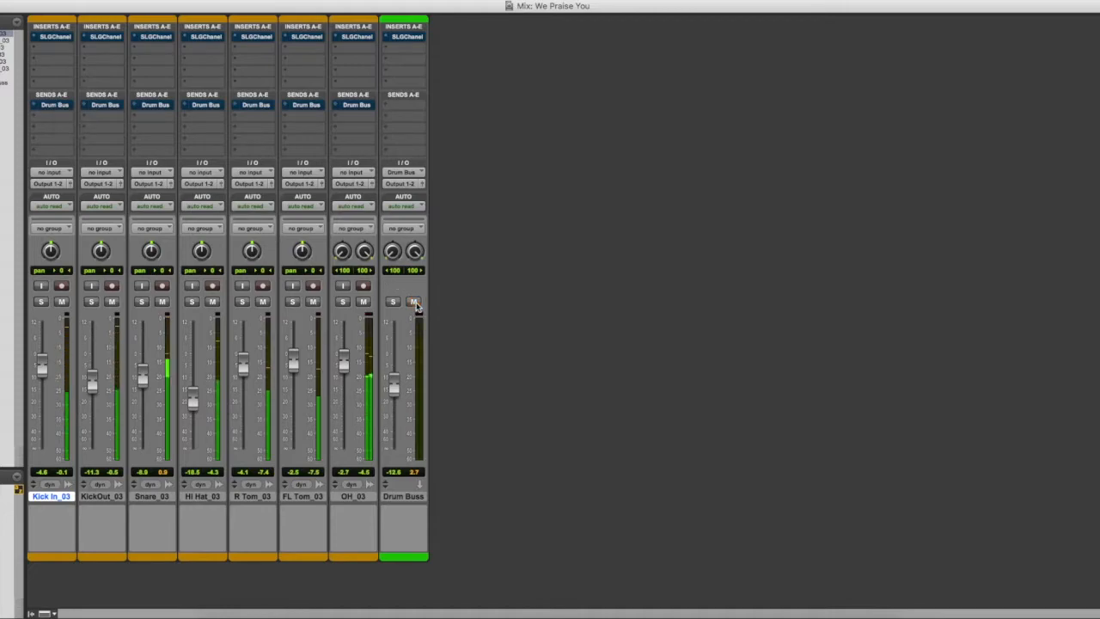
{"action": "left_click", "coordinate": [58, 105], "text": "alt+super"}
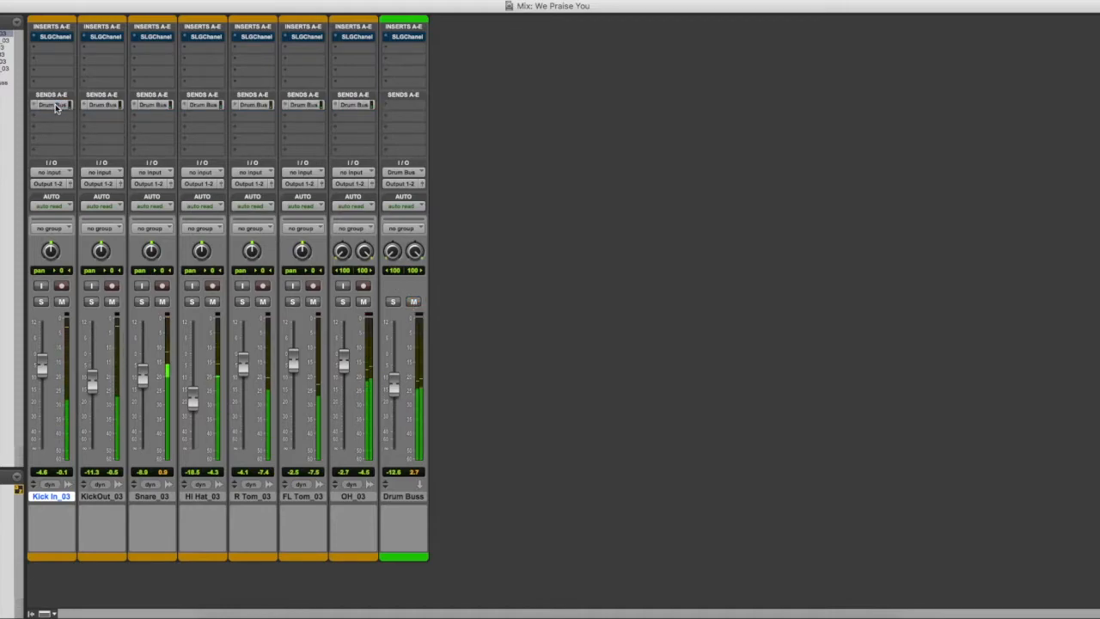
{"action": "left_click", "coordinate": [59, 40], "text": "alt+super"}
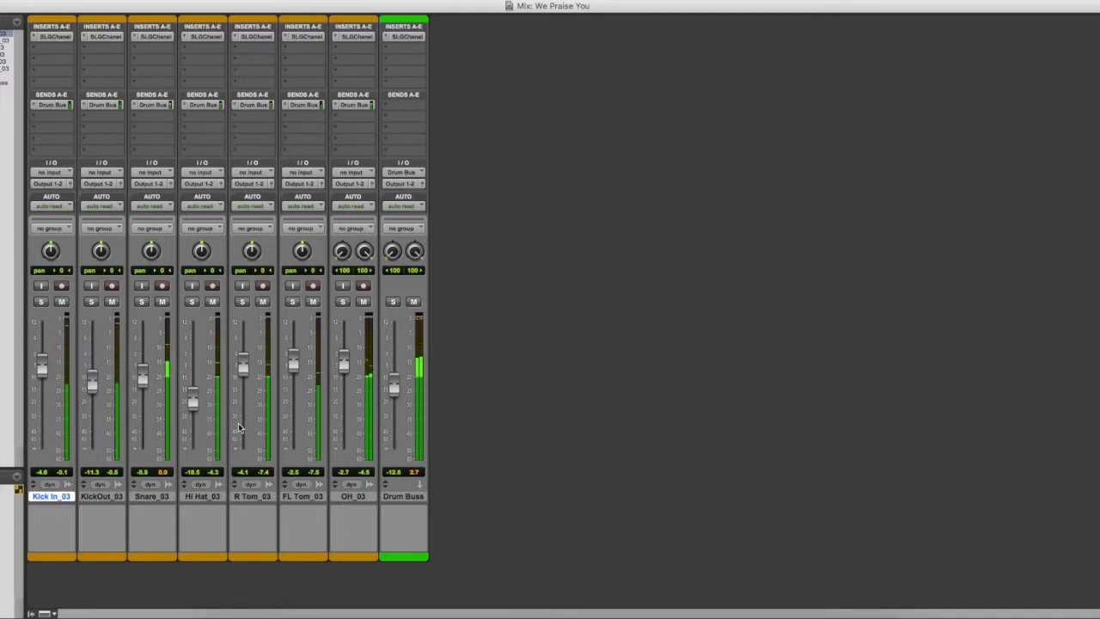
- Set the volumes of Drum Buss to -9.1 dB, Hi Hat_03 to -23.5 dB and OH_03 to -3.3 dB during playback
{"action": "left_click_drag", "start_coordinate": [391, 389], "coordinate": [392, 383]}
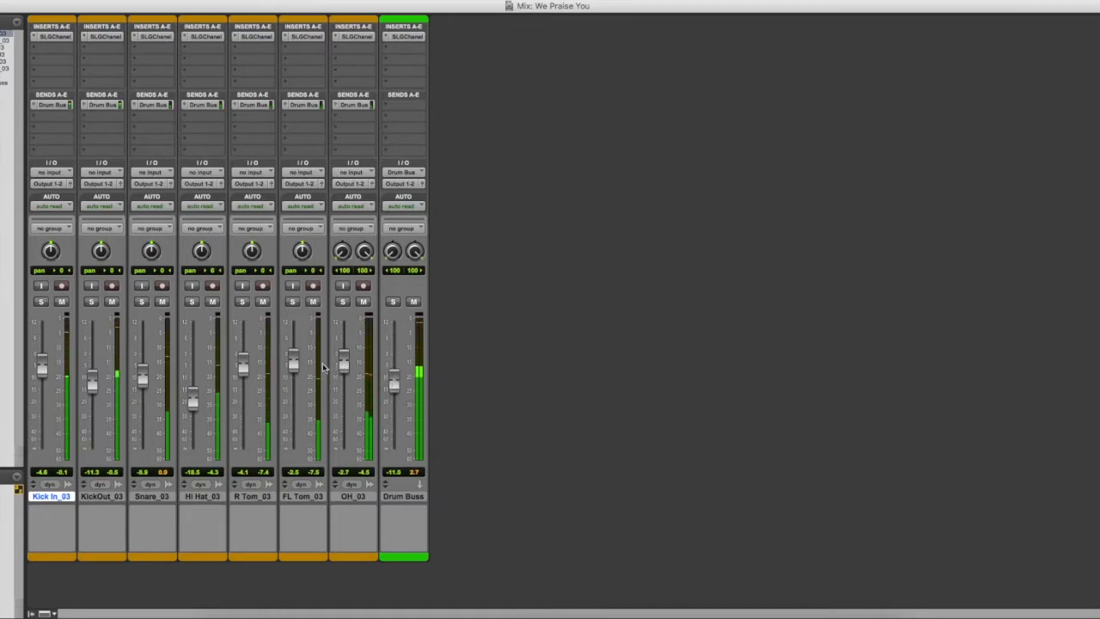
{"action": "left_click_drag", "start_coordinate": [192, 404], "coordinate": [191, 409]}
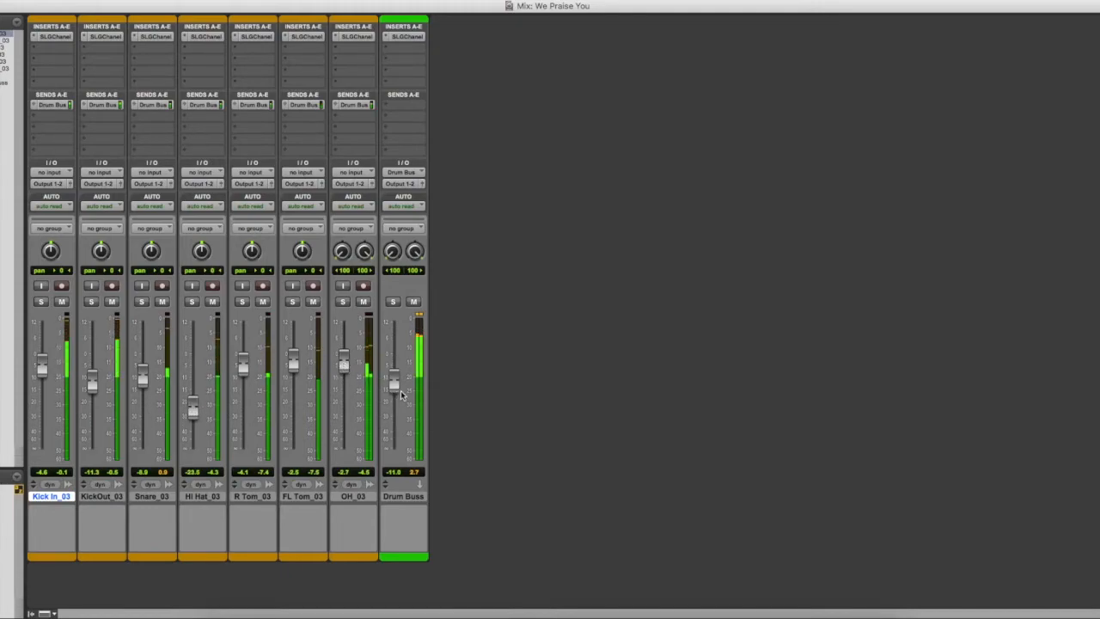
{"action": "left_click_drag", "start_coordinate": [343, 365], "coordinate": [343, 368]}
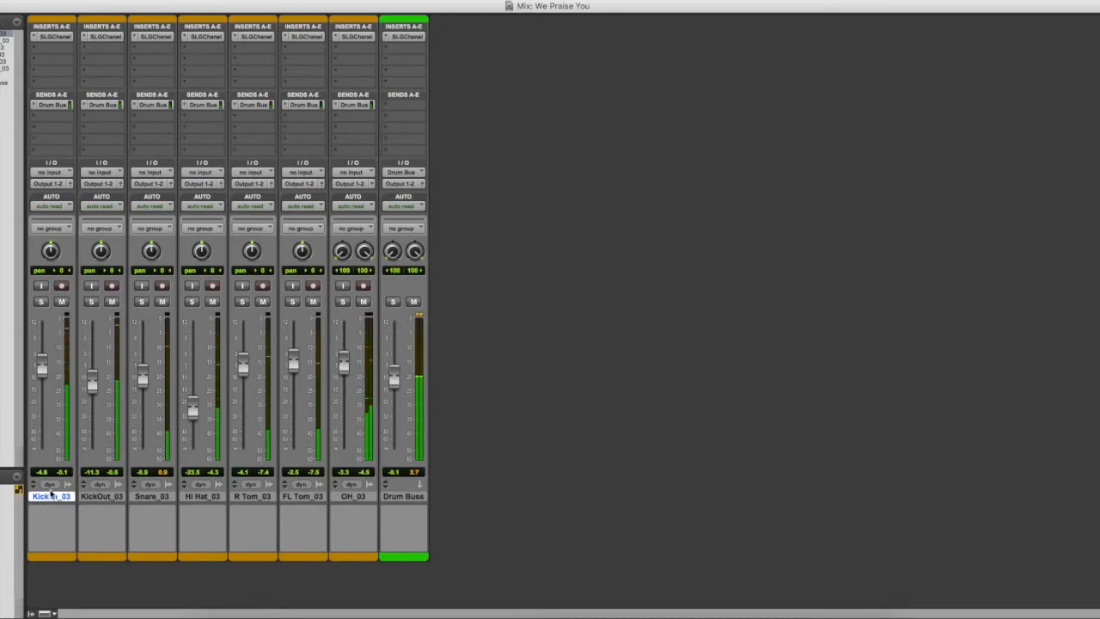
- Compare the mix with all SSLGChannel inserts and Drum Bus sends bypassed, then reactivate the sends and the inserts
{"action": "left_click", "coordinate": [48, 40], "text": "alt+super"}
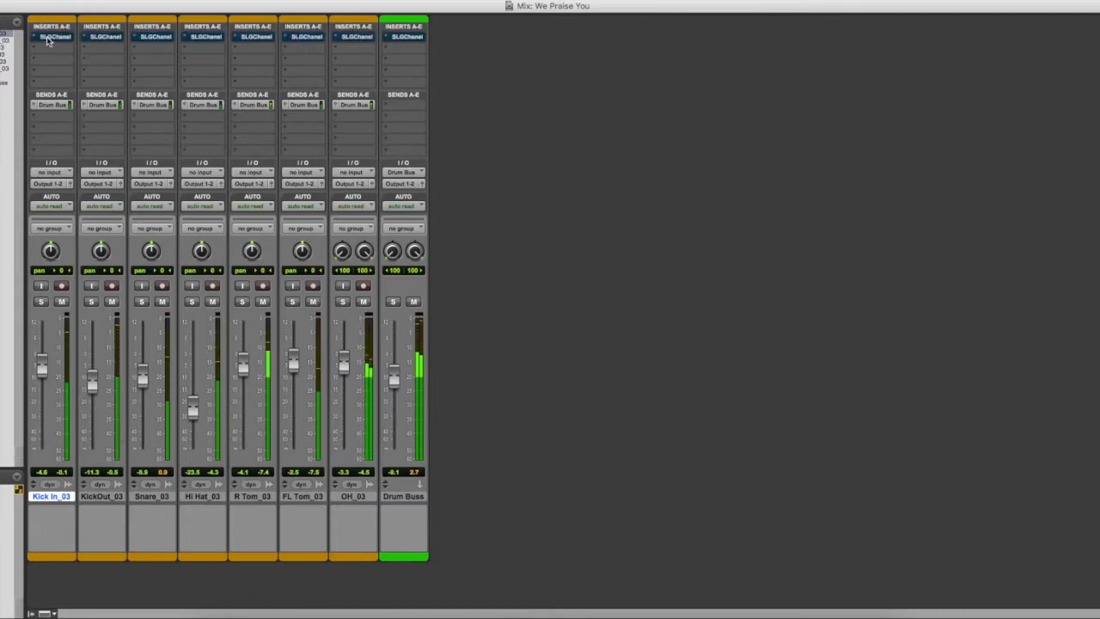
{"action": "left_click", "coordinate": [66, 106], "text": "alt+super"}
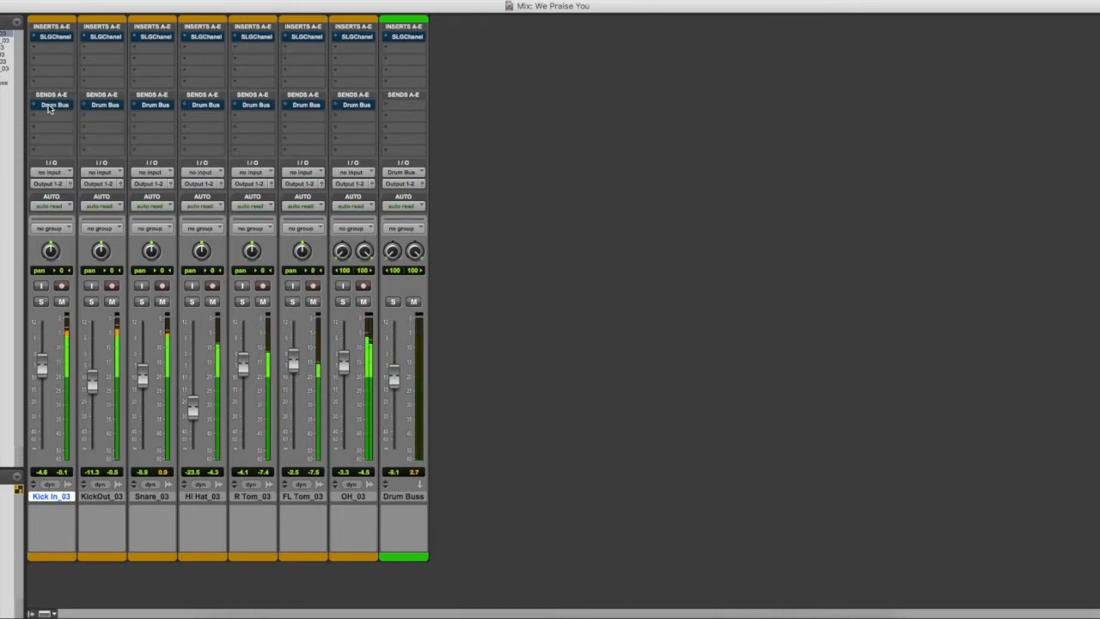
{"action": "left_click", "coordinate": [49, 106], "text": "alt+super"}
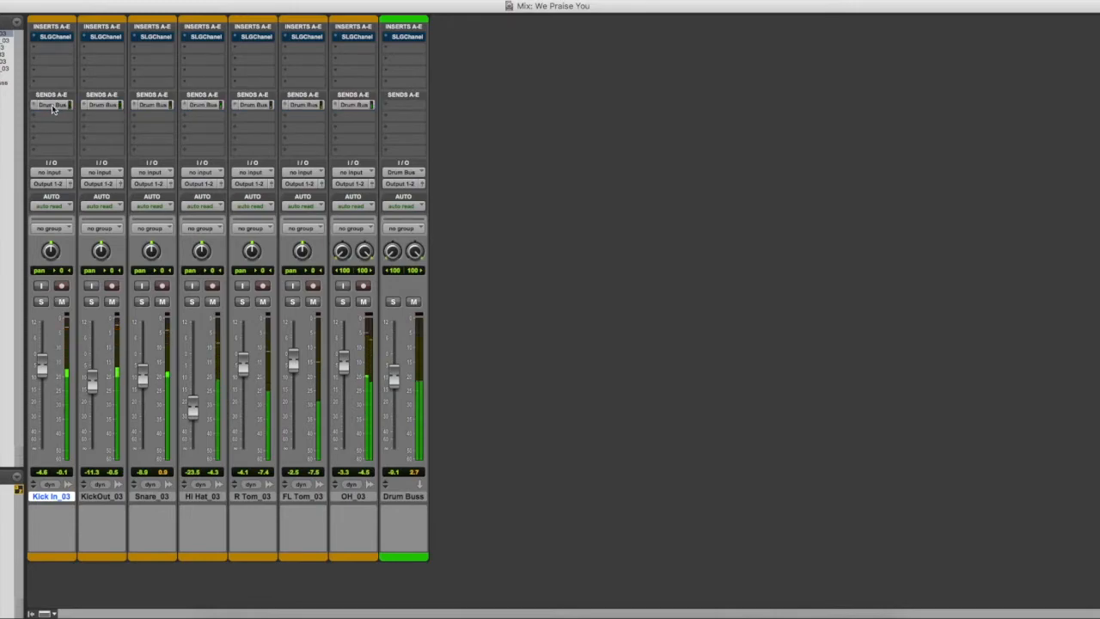
{"action": "left_click", "coordinate": [60, 39], "text": "alt+super"}
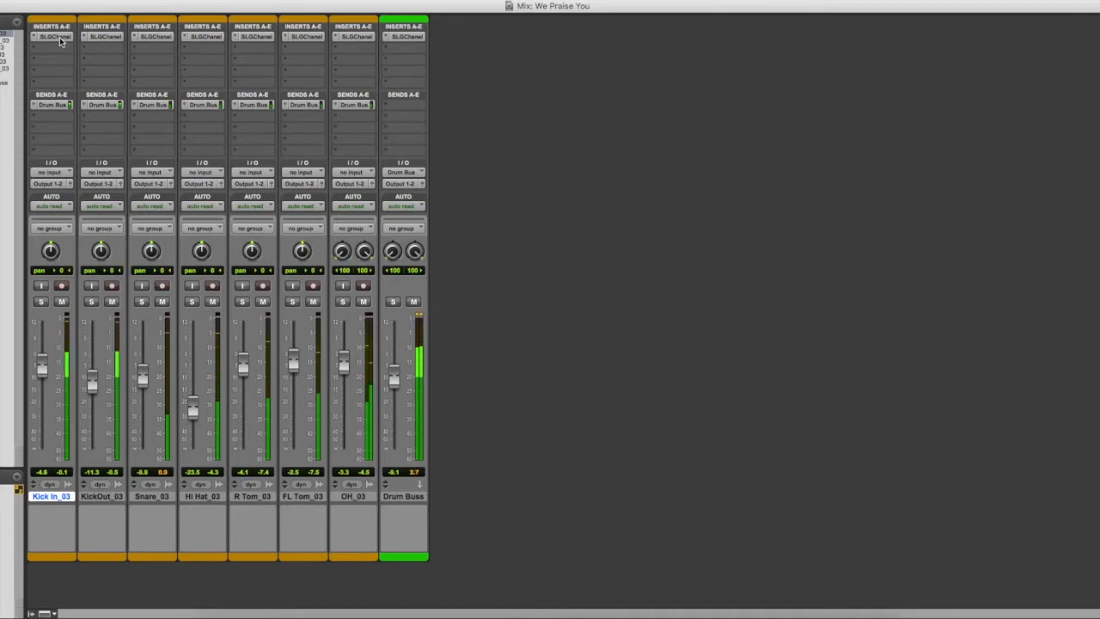